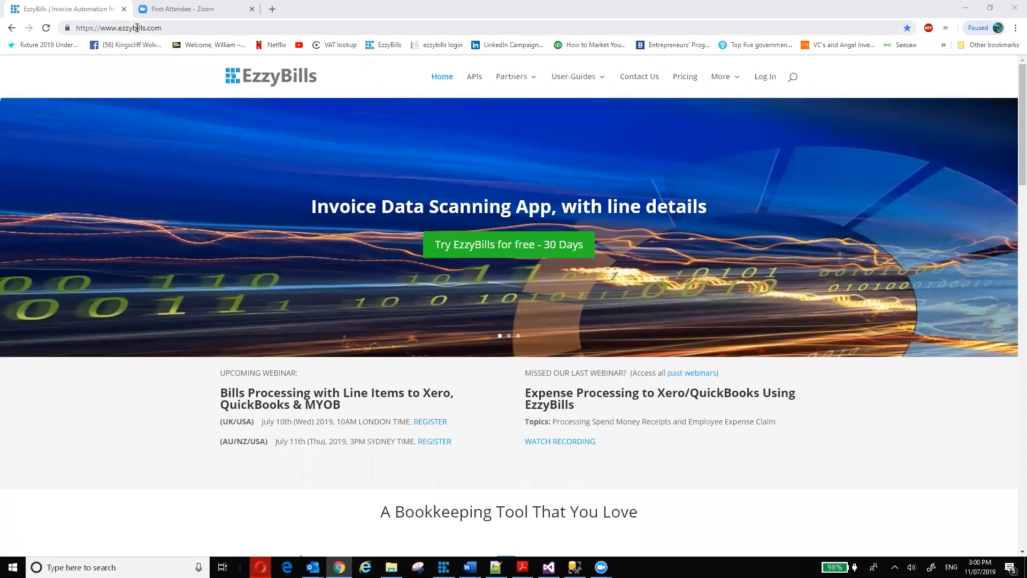
Step: View the free-trial registration form, then log in to the existing EzzyBills account from the home page
click(474, 259)
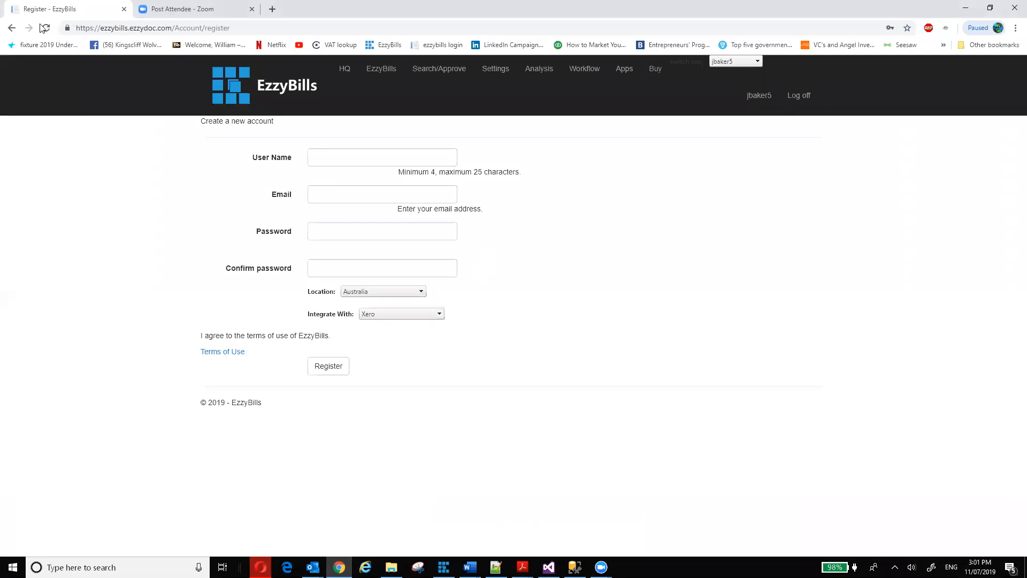
click(12, 28)
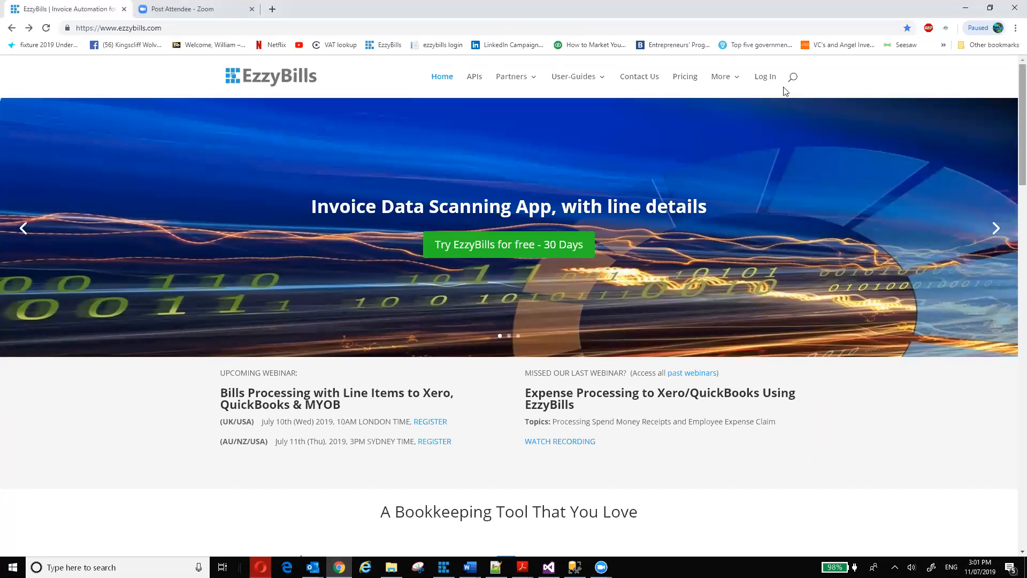
click(761, 78)
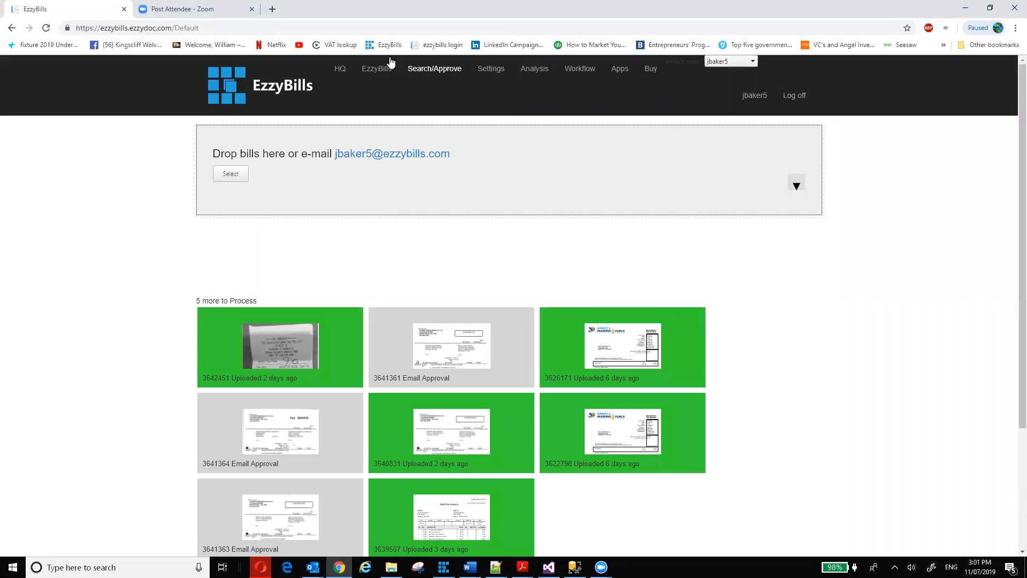
Step: Review the groups and accounts on the HQ dashboard and connect to the listed account
click(338, 72)
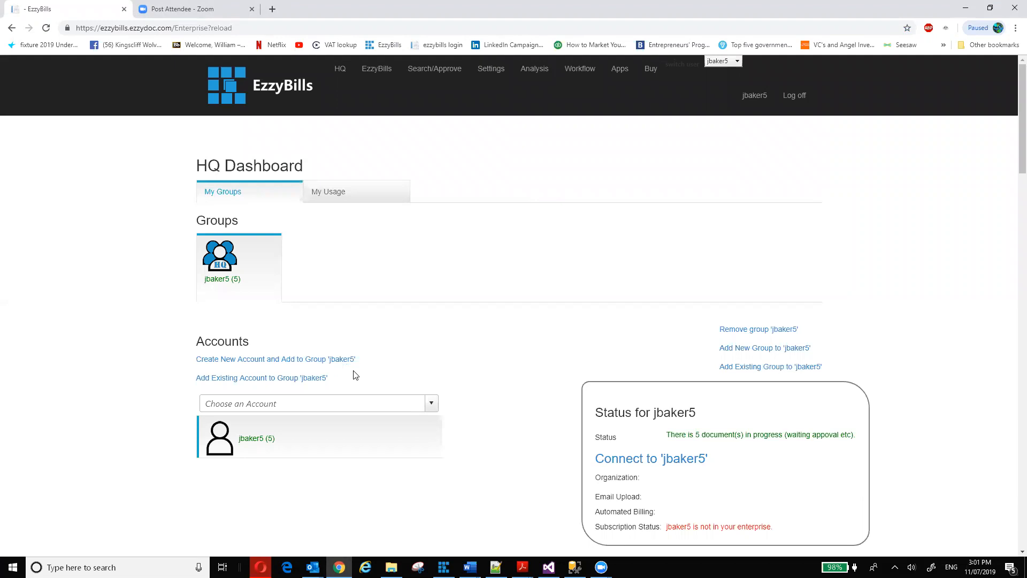
scroll(315, 323, down, 5)
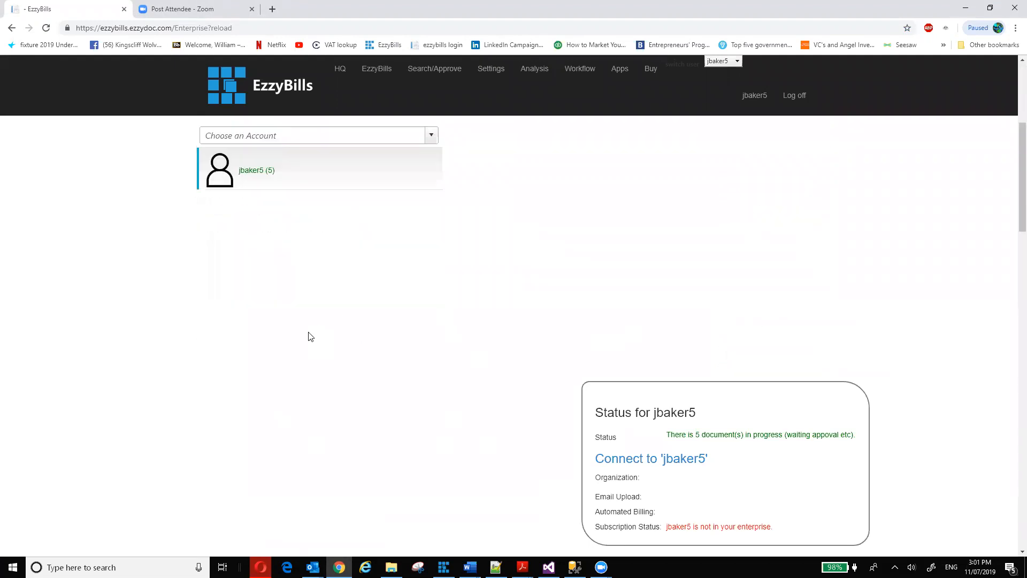
scroll(311, 336, up, 5)
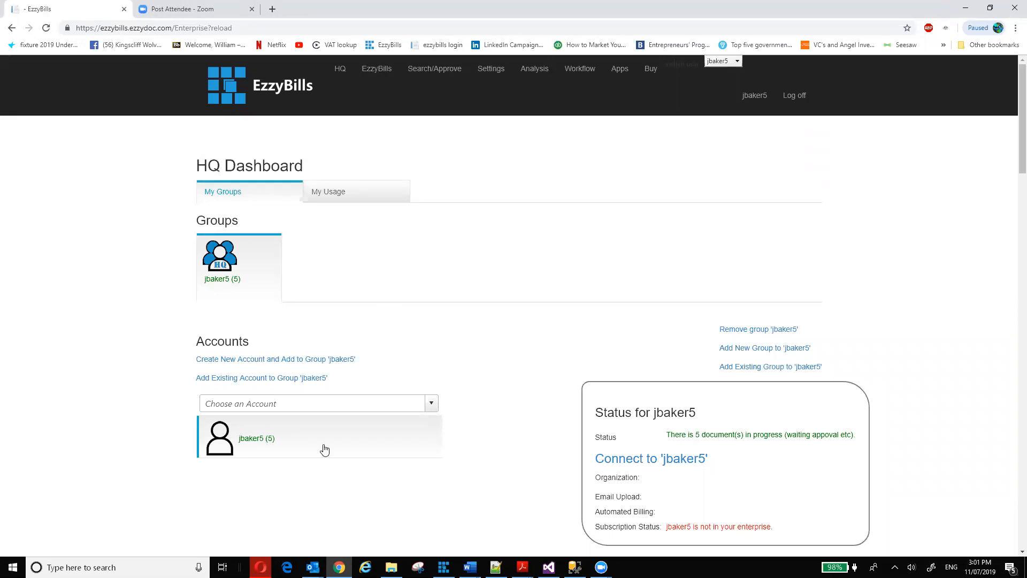
click(627, 463)
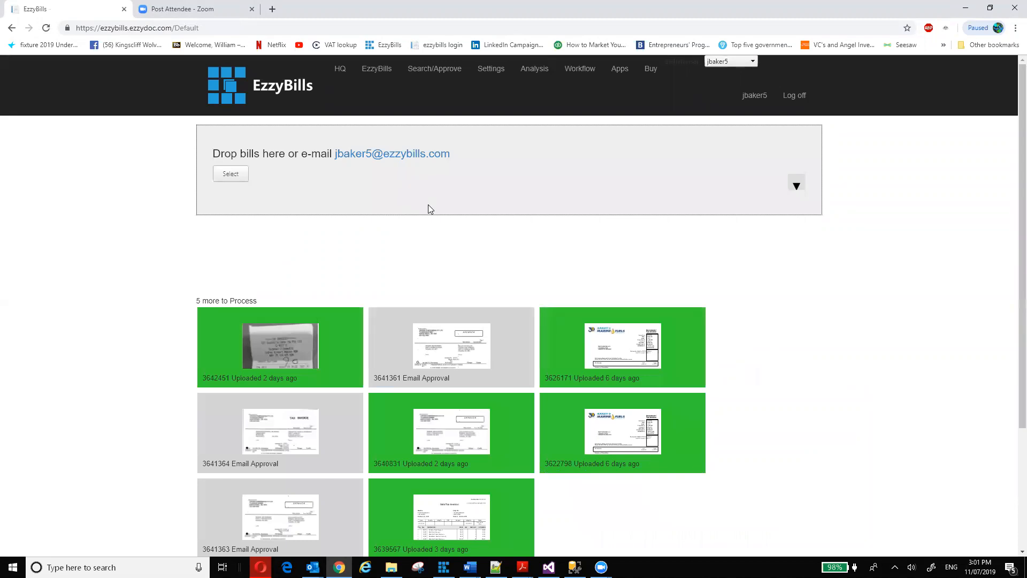
Step: Start an e-mail to the account's bill upload address, attach bunnings.pdf and send it without a subject
drag(450, 154, 344, 156)
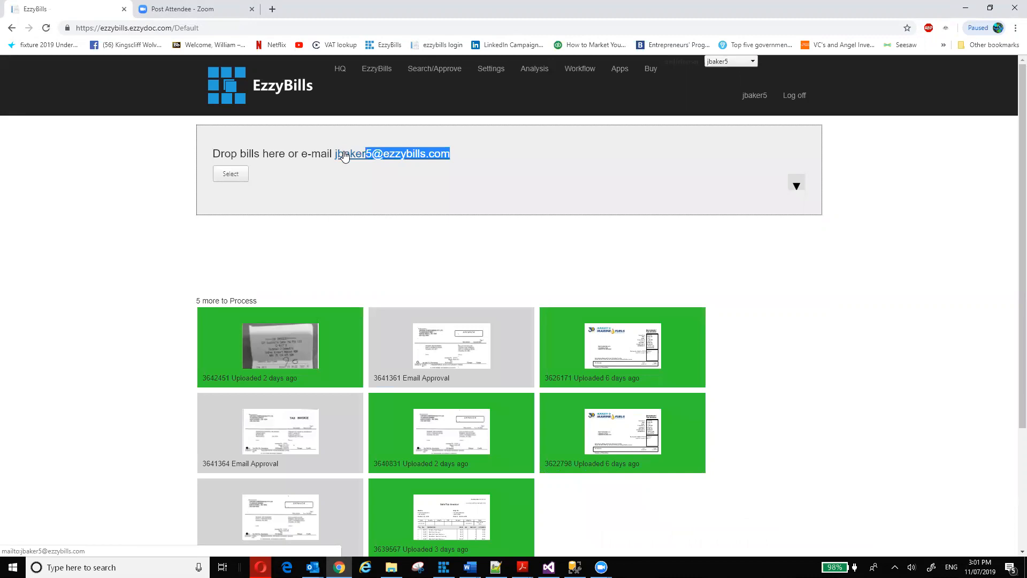
click(357, 158)
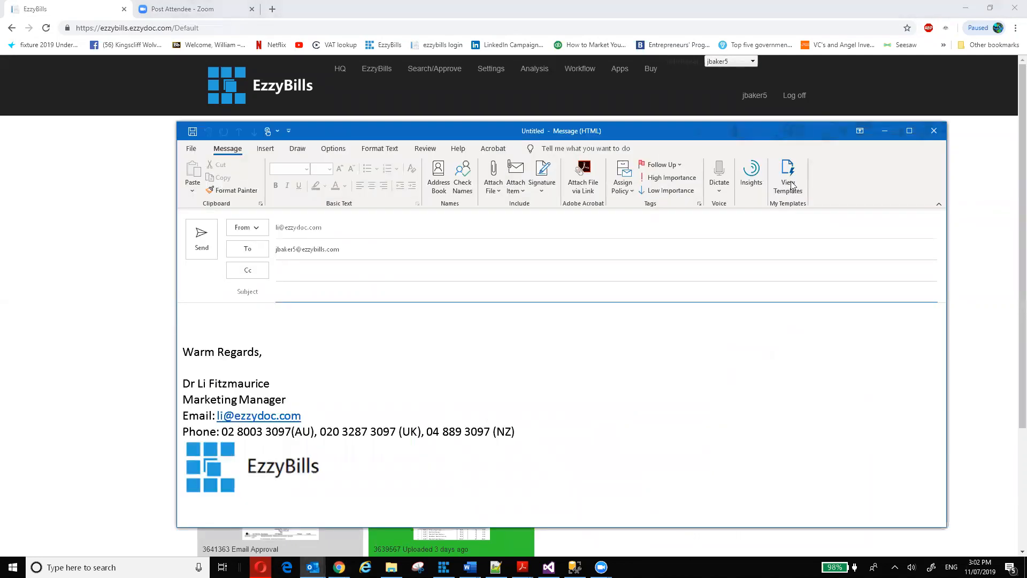
click(391, 567)
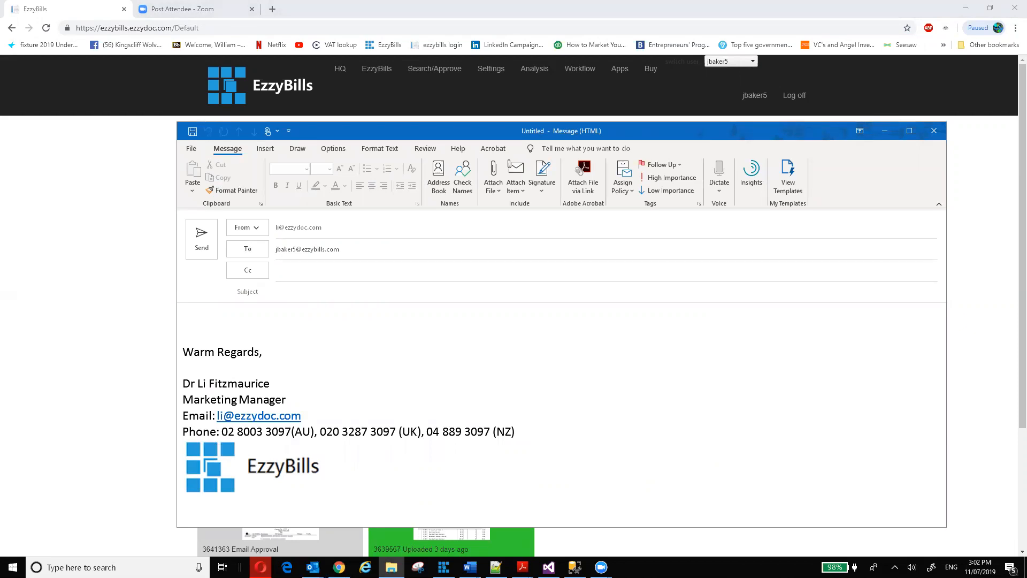
click(402, 309)
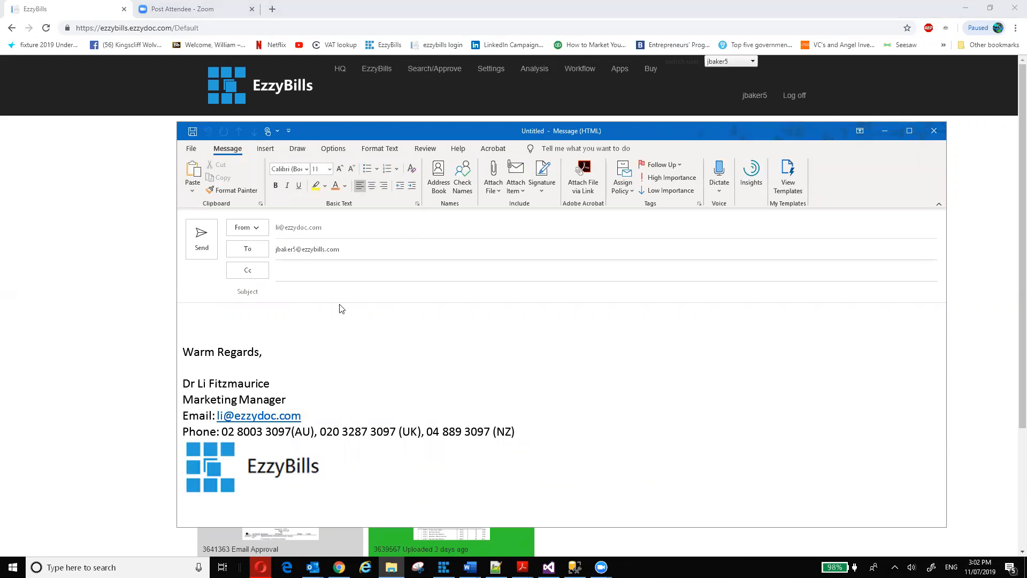
drag(340, 305, 392, 311)
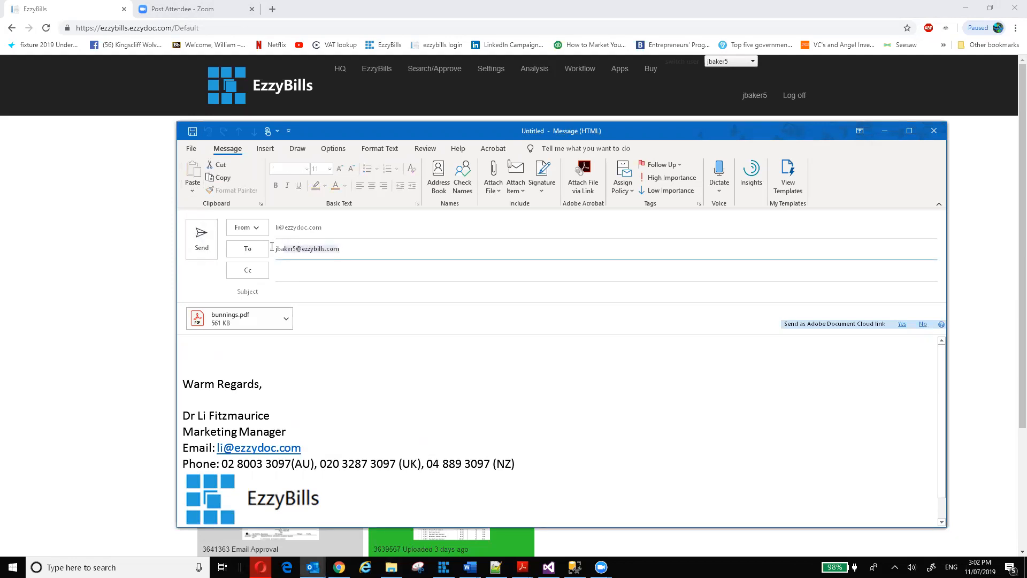
click(199, 241)
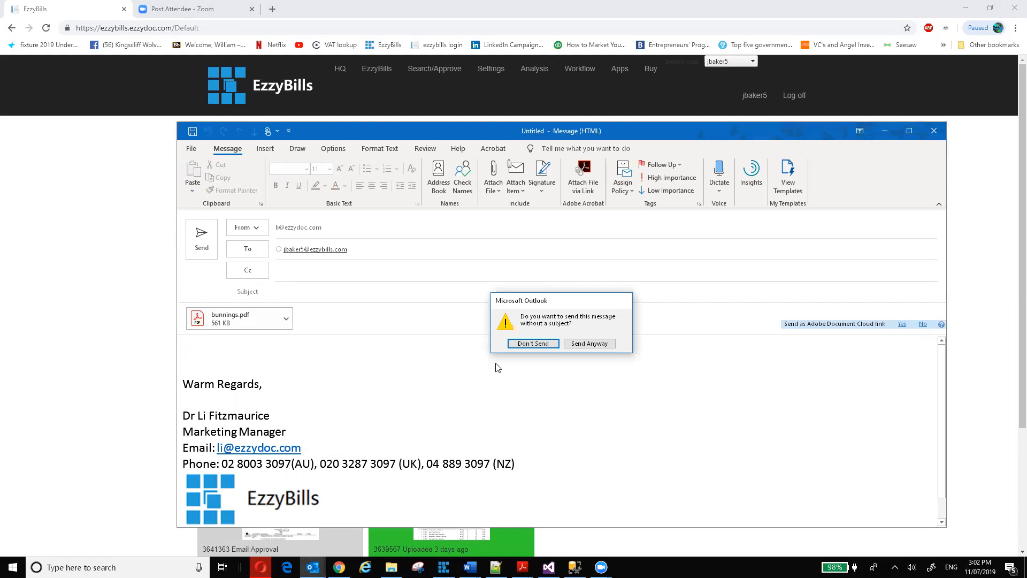
click(578, 345)
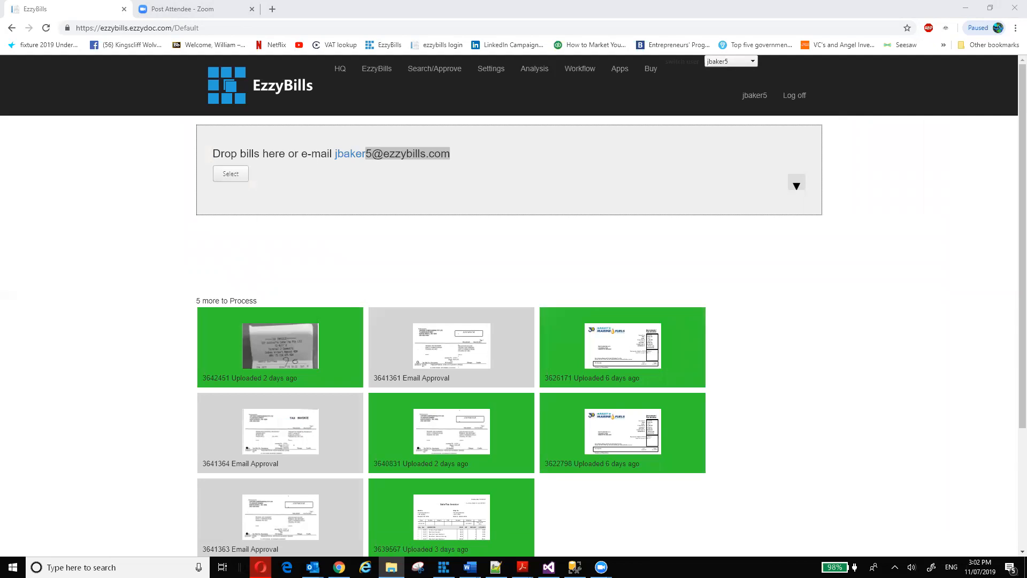
Step: Upload bunnings.pdf to the bill drop area and view the original invoice in Acrobat Reader
drag(388, 175, 266, 171)
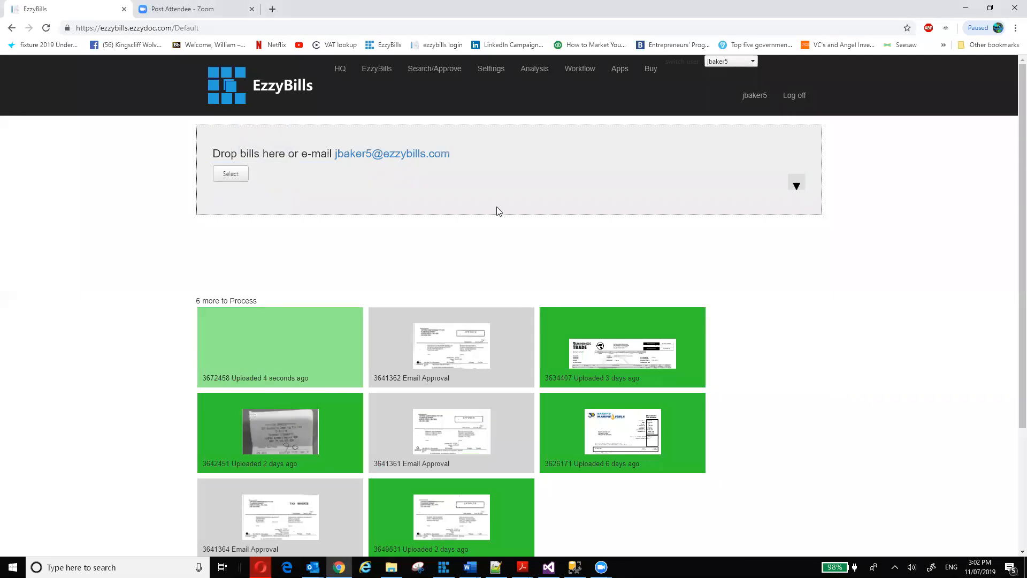
click(392, 567)
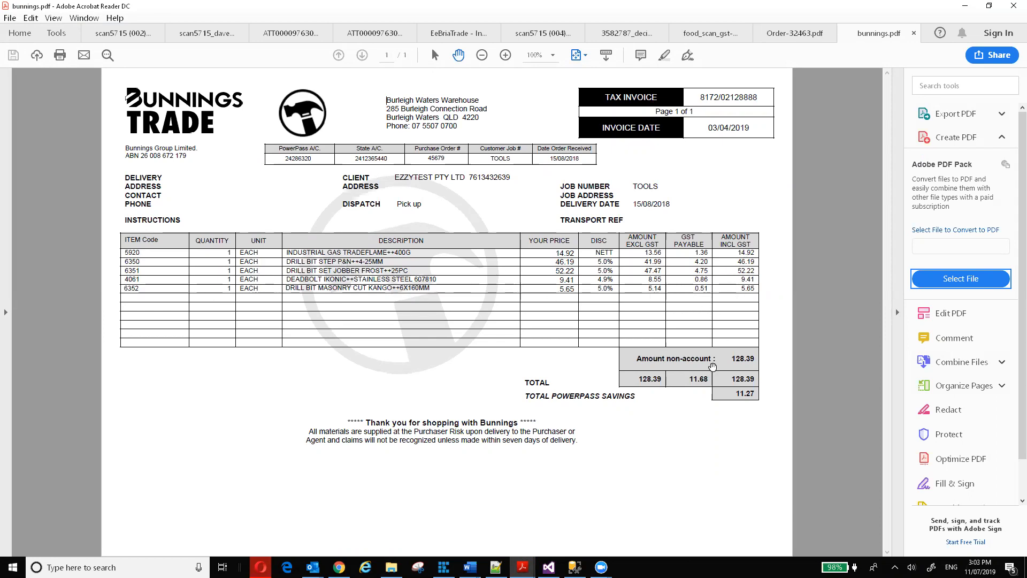
double_click(351, 8)
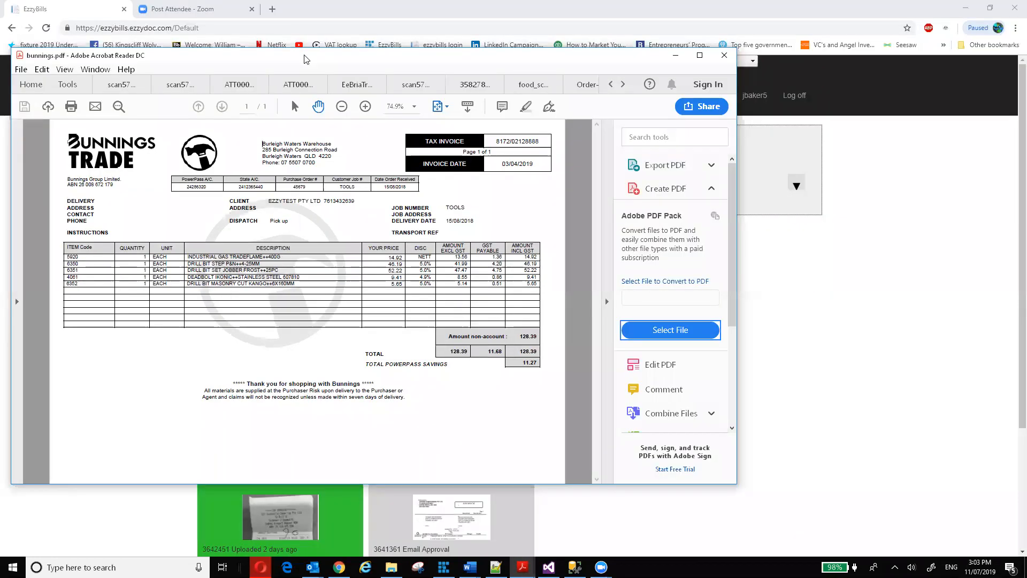
drag(307, 59, 0, 60)
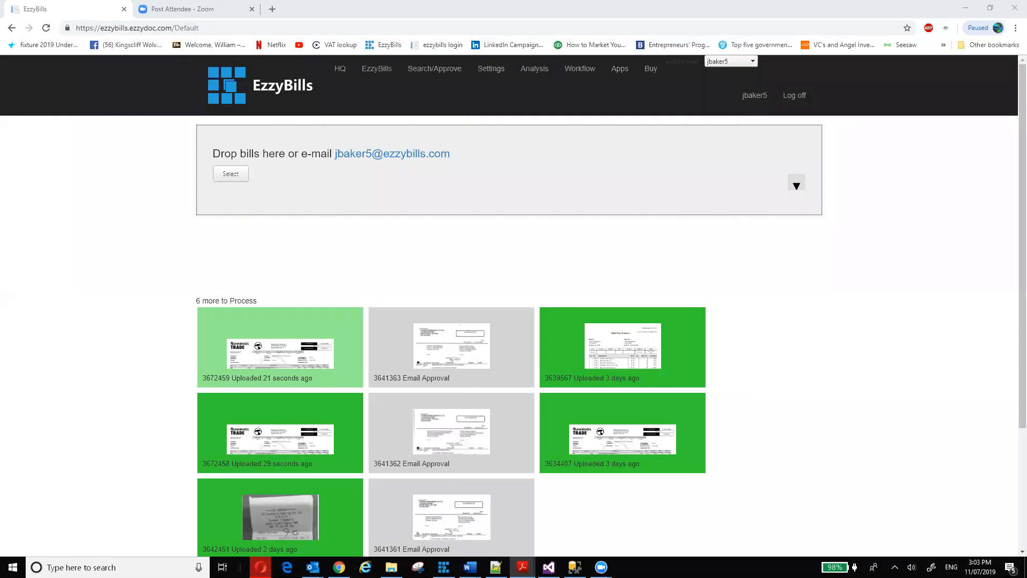
Step: Upload food_scan_gst-mix2.pdf to the bill drop area and review its line items, highlighting the SM Container line
drag(818, 199, 253, 171)
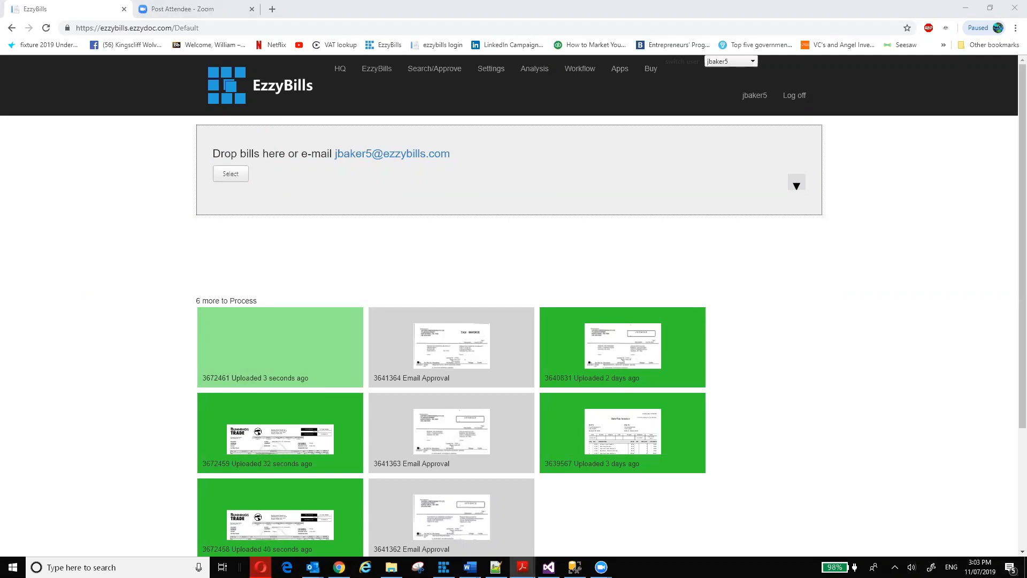
scroll(581, 240, down, 4)
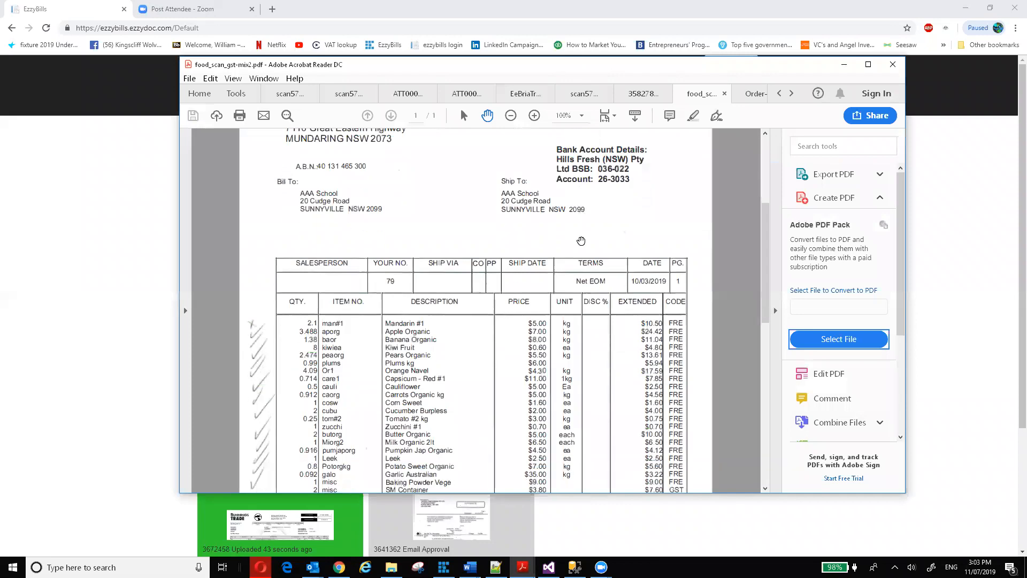
scroll(581, 241, down, 1)
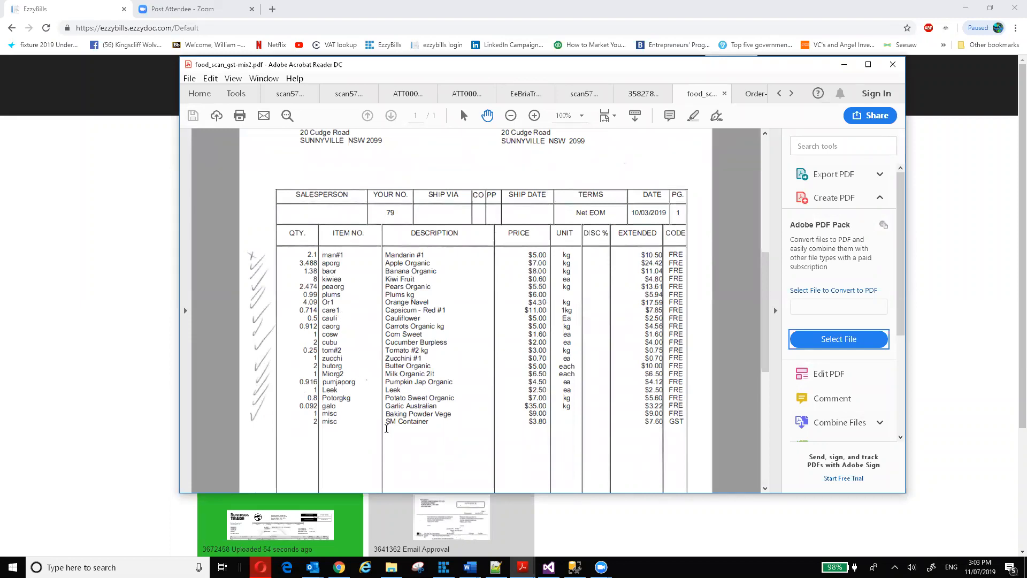
drag(426, 420, 314, 422)
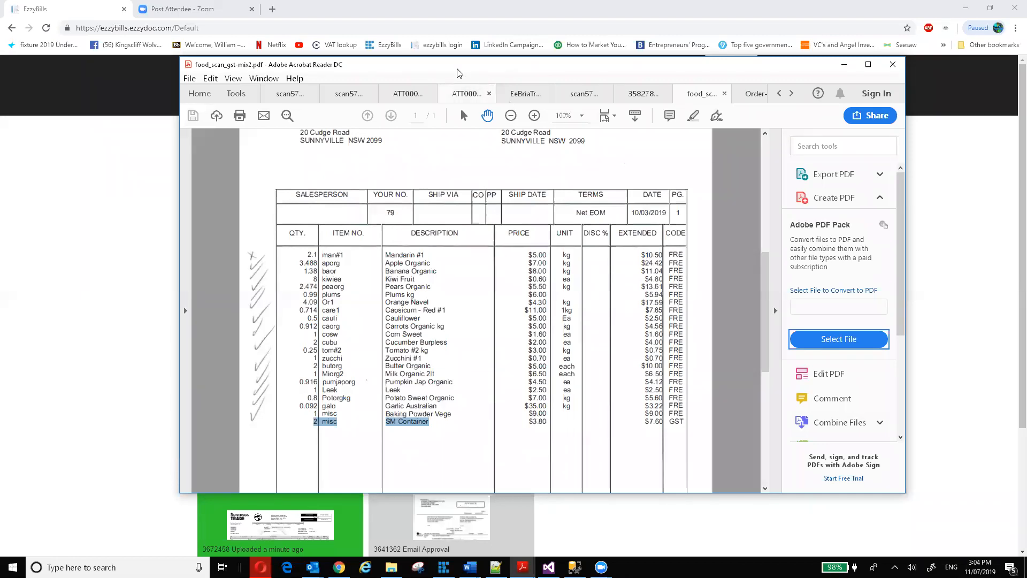
drag(457, 69, 0, 114)
Step: Open the exported Bunnings invoice in Xero from its processed bill tile and examine the draft bill
mouse_move(318, 439)
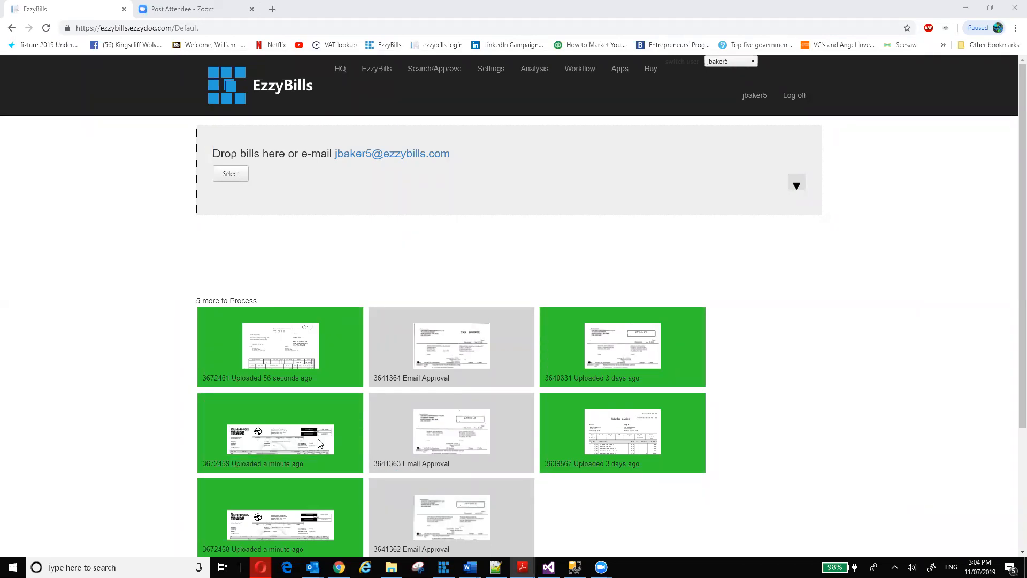
mouse_move(284, 427)
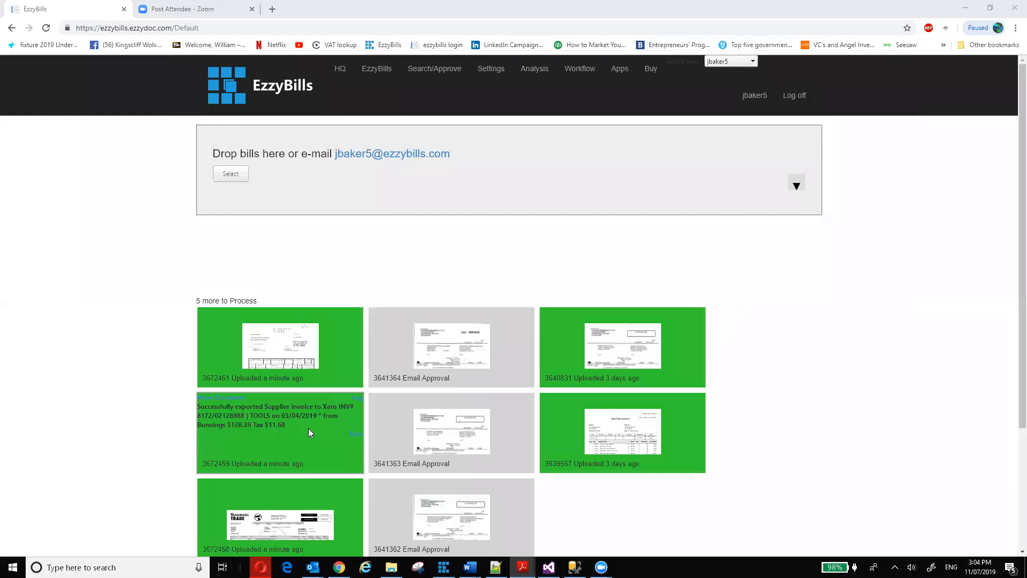
click(355, 435)
click(354, 435)
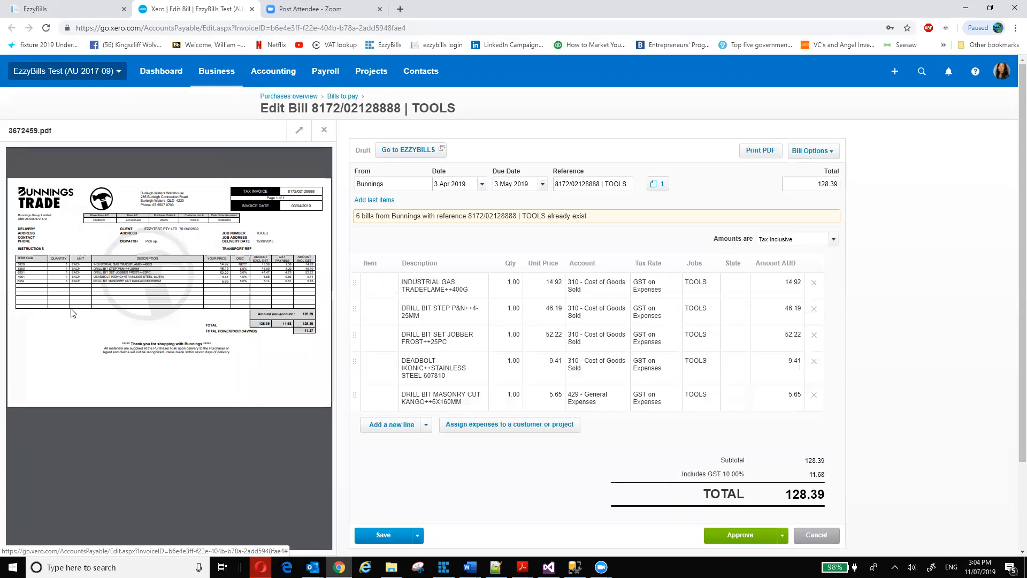
Step: Enable Allow Stock Invoices in the EzzyBills account settings and save the settings
click(52, 14)
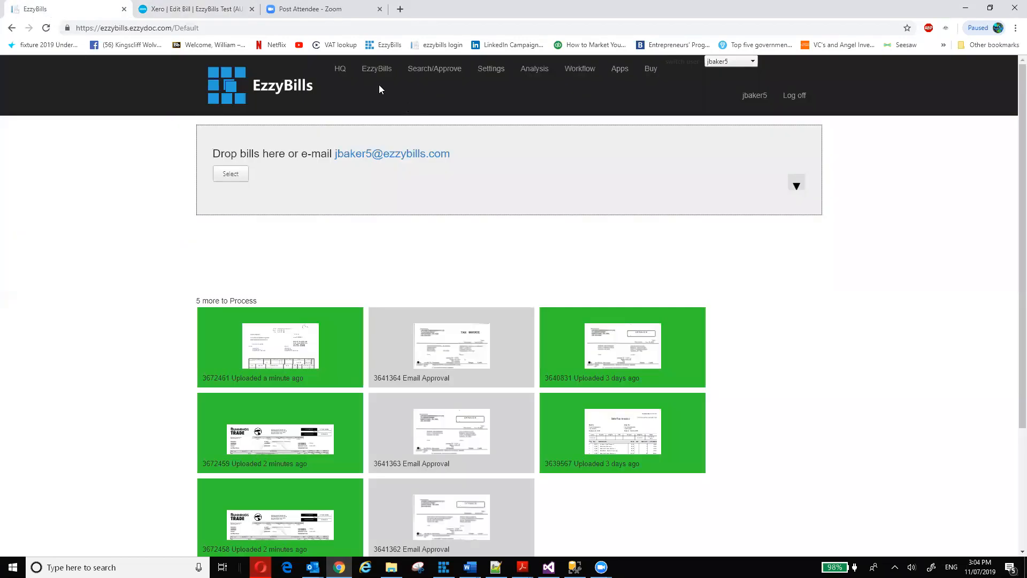
click(487, 75)
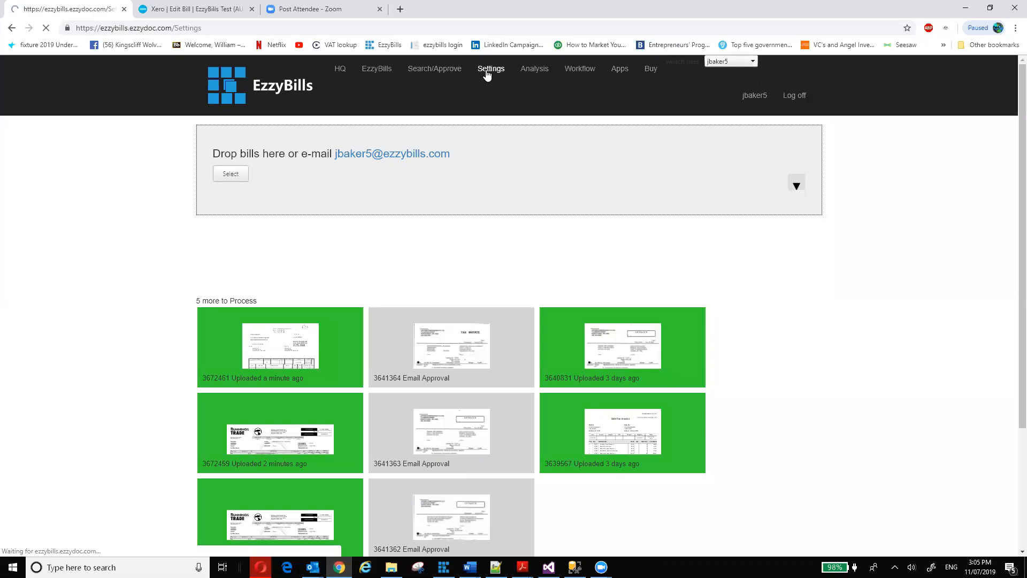
scroll(385, 268, down, 2)
scroll(370, 278, down, 9)
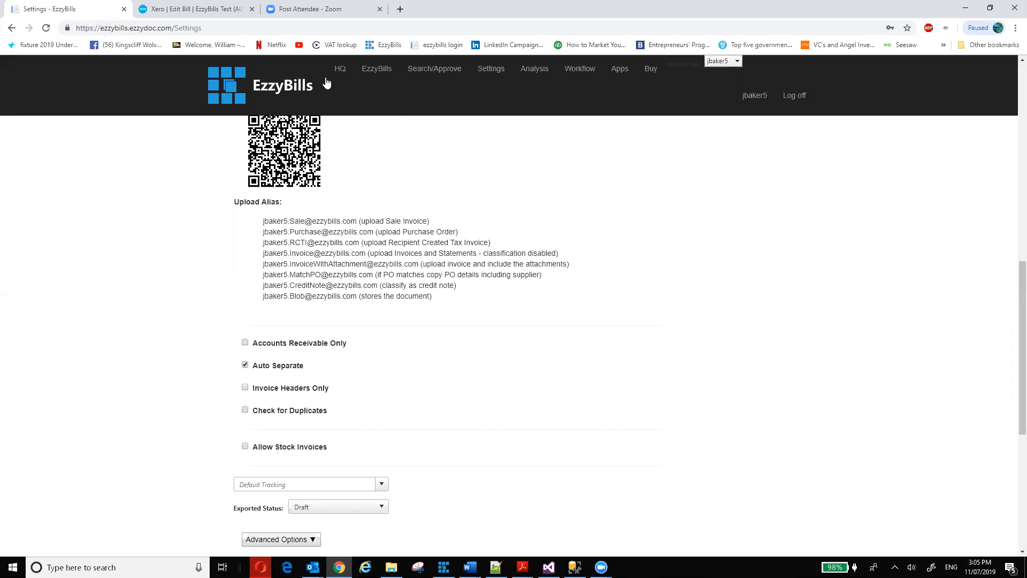
click(246, 447)
scroll(731, 242, up, 12)
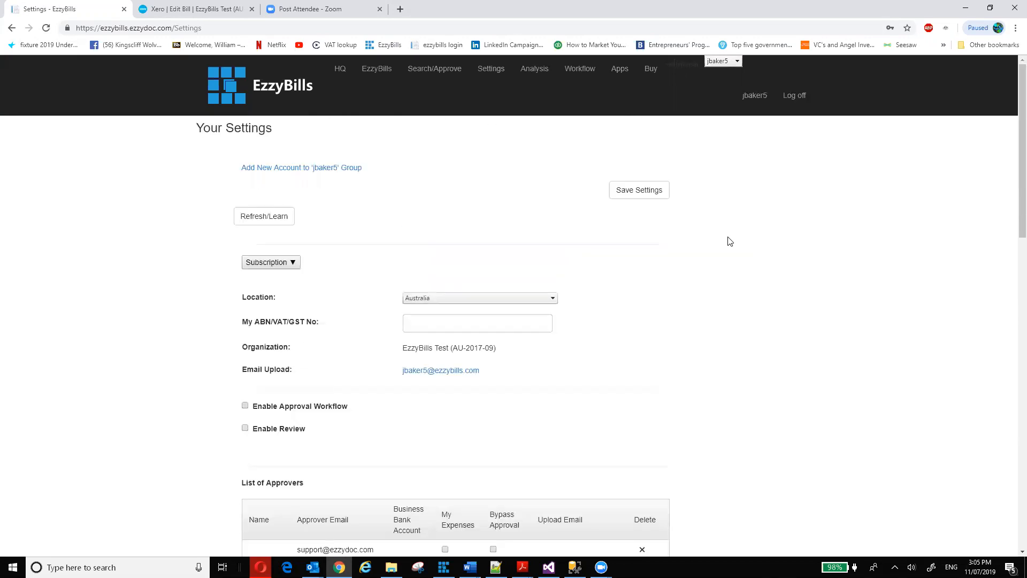
click(637, 194)
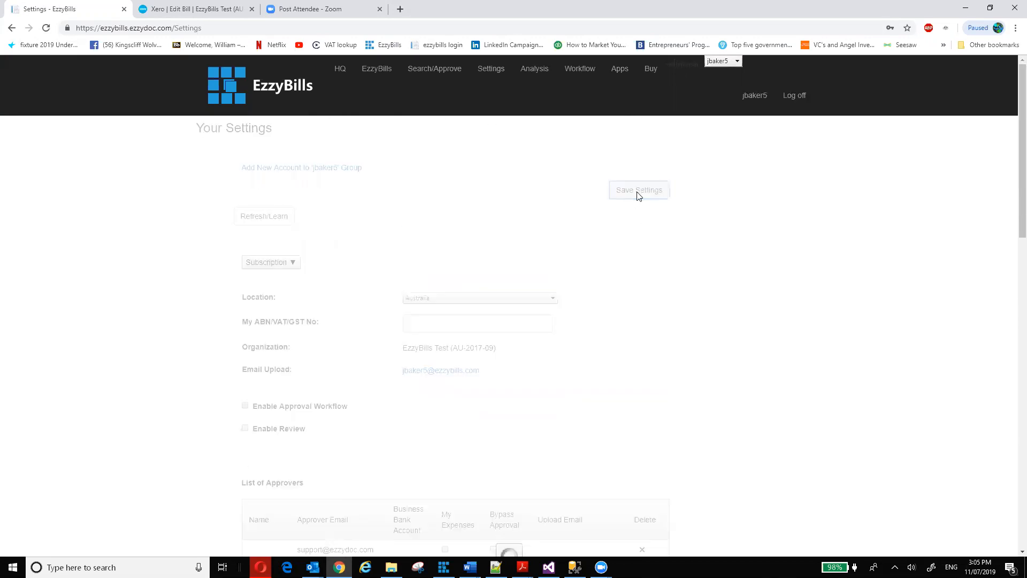
Step: Return to the EzzyBills bill upload page and upload another bill file from File Explorer
click(378, 75)
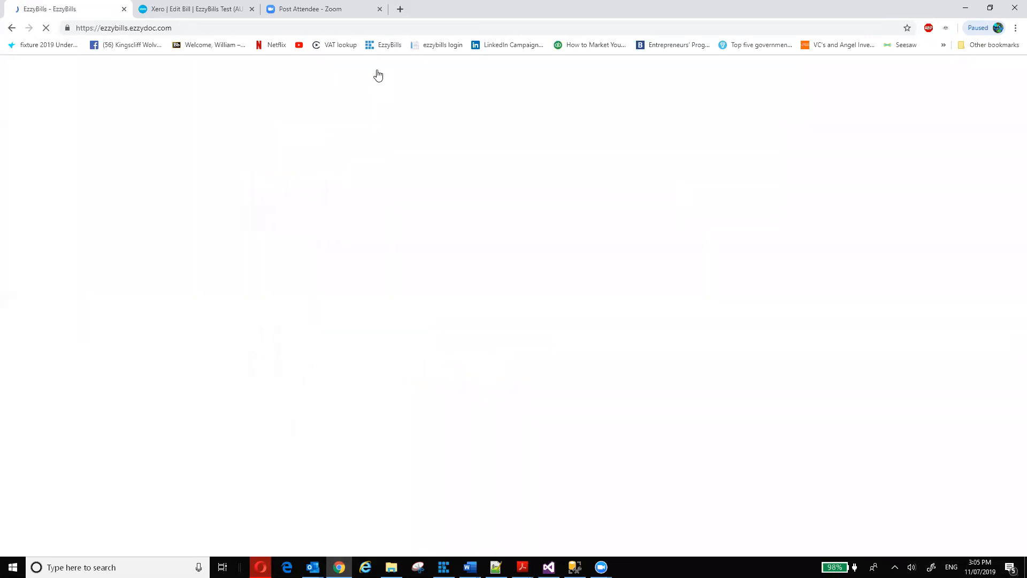
click(392, 567)
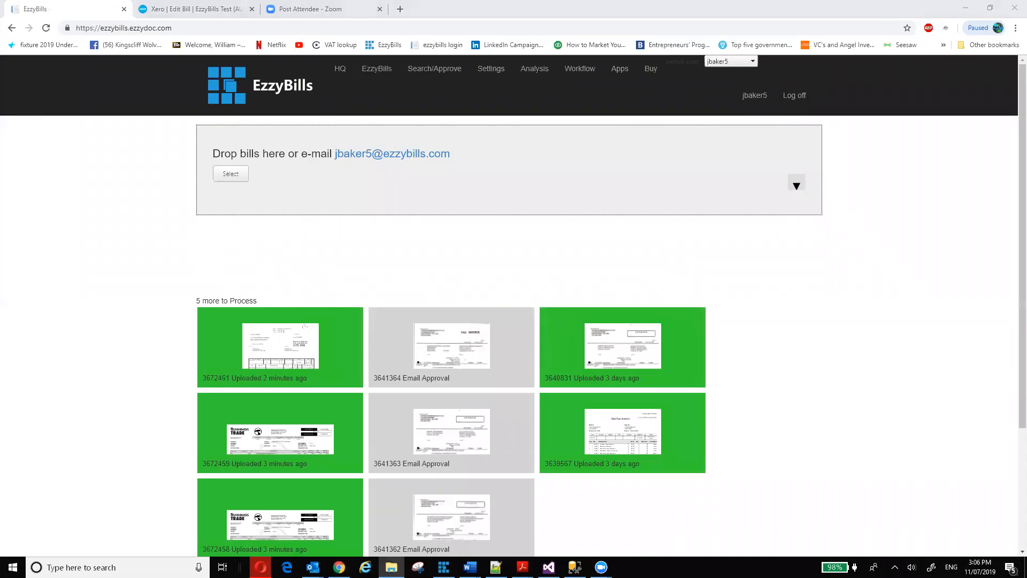
drag(749, 284, 233, 184)
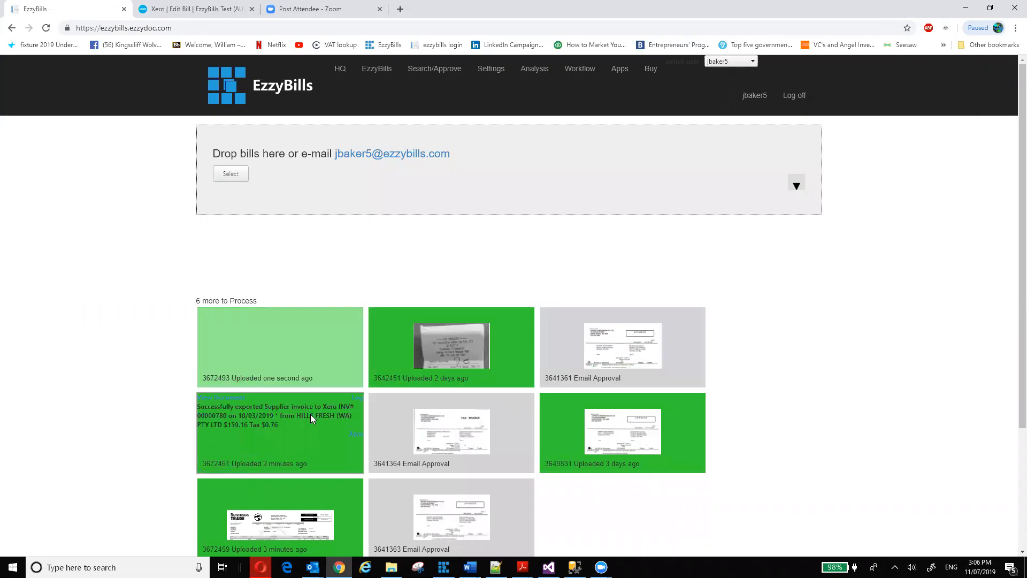
Step: Reopen the previously exported Bunnings bill in Xero to check its line items and accounts
scroll(310, 414, down, 1)
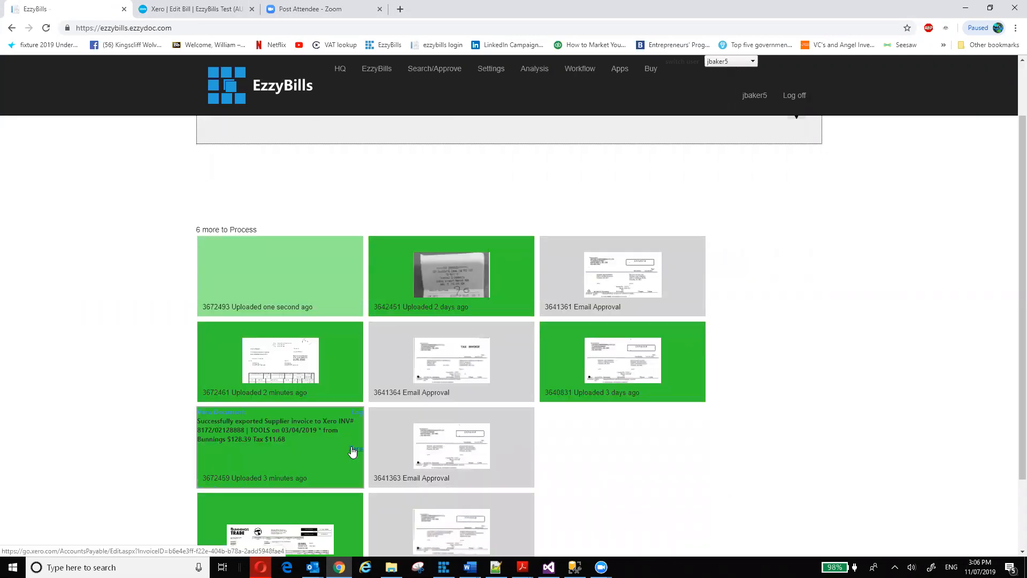
click(354, 451)
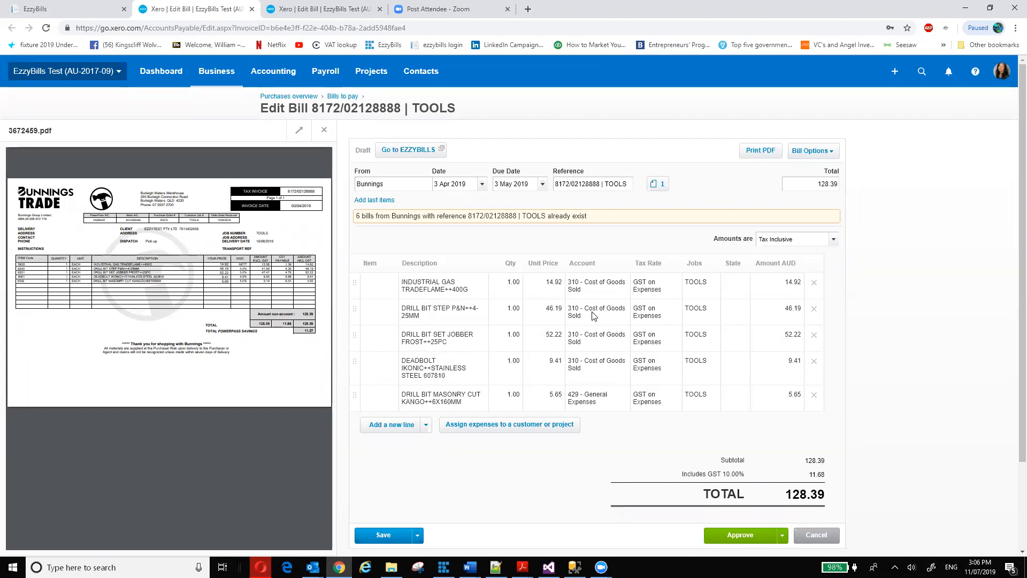
Step: Examine the descriptions and accounts of the masonry drill bit and deadbolt lines on the Bunnings bill in Xero
drag(405, 395, 472, 405)
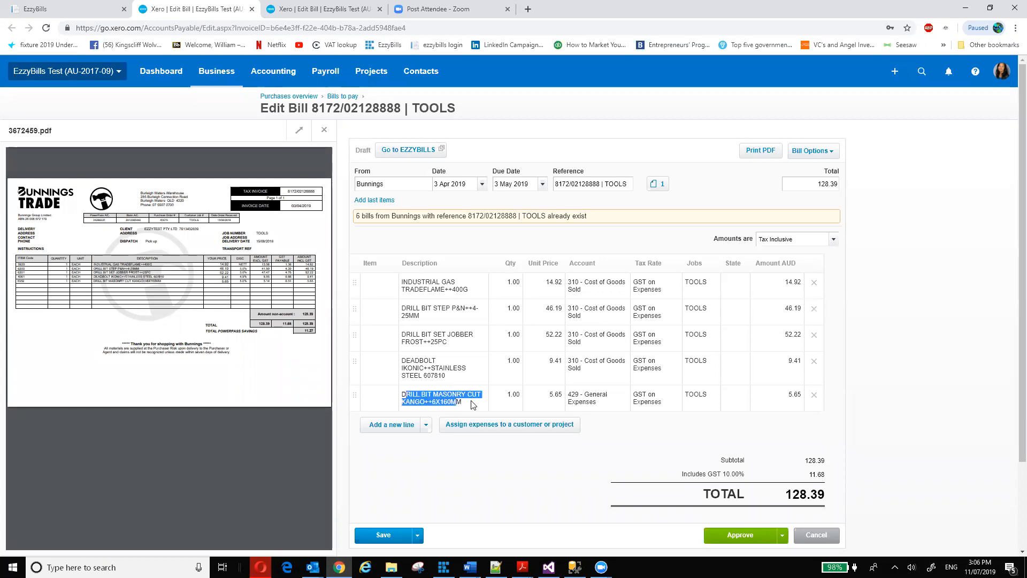
click(453, 404)
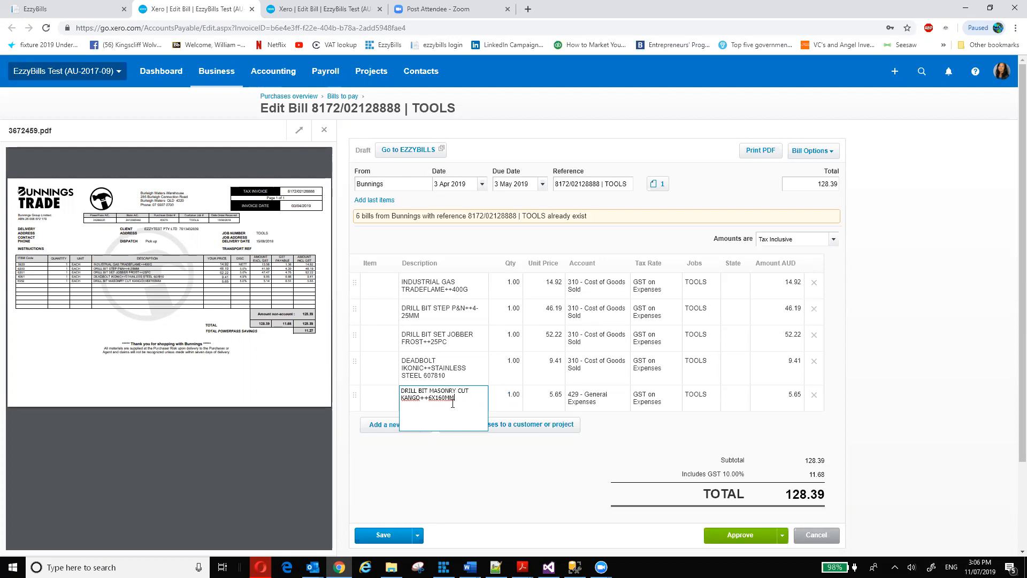
click(437, 364)
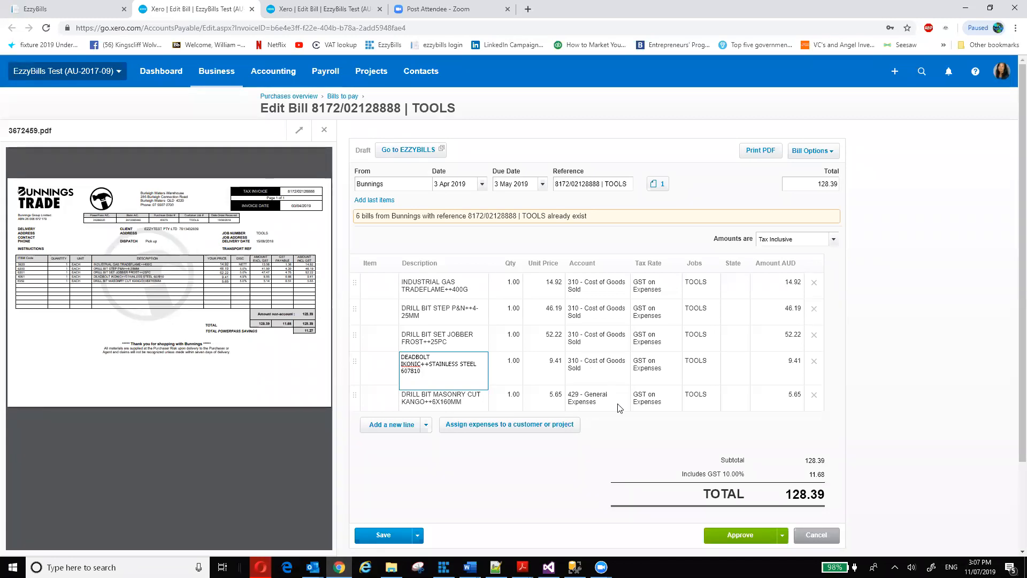
click(610, 364)
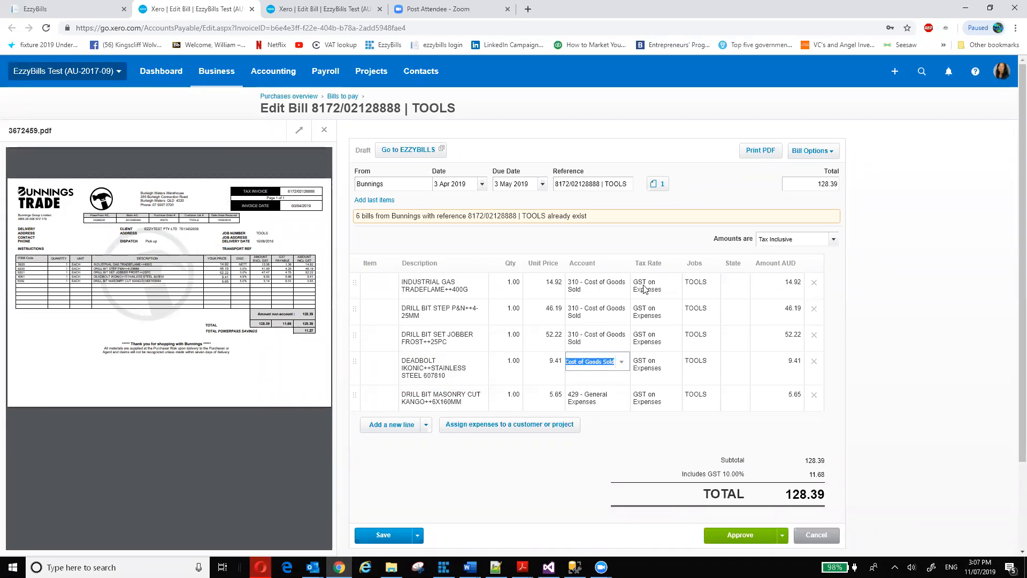
click(650, 248)
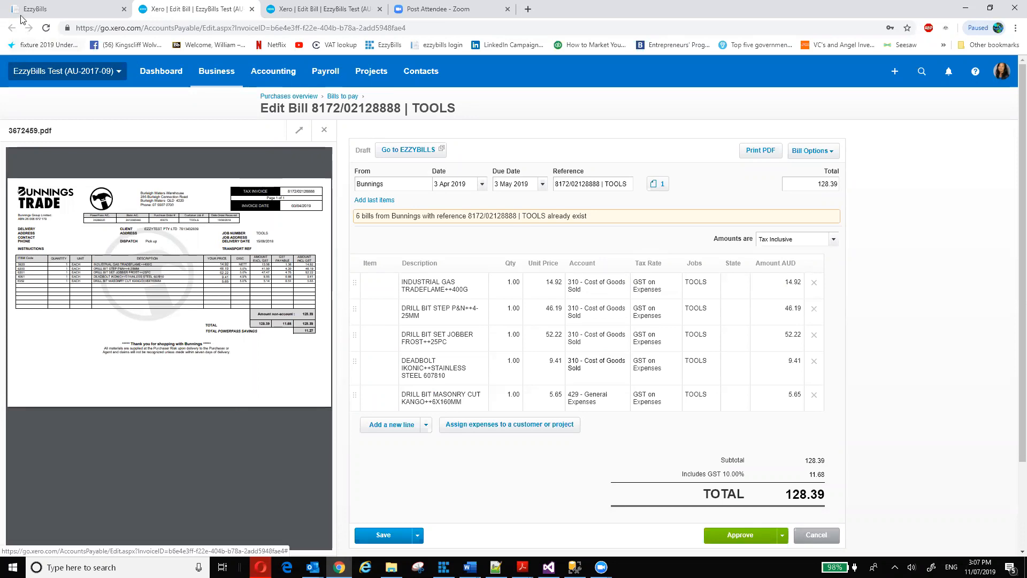
Step: Return to EzzyBills and open the most recently uploaded Bunnings bill in Xero from its processed tile
click(45, 9)
mouse_move(248, 254)
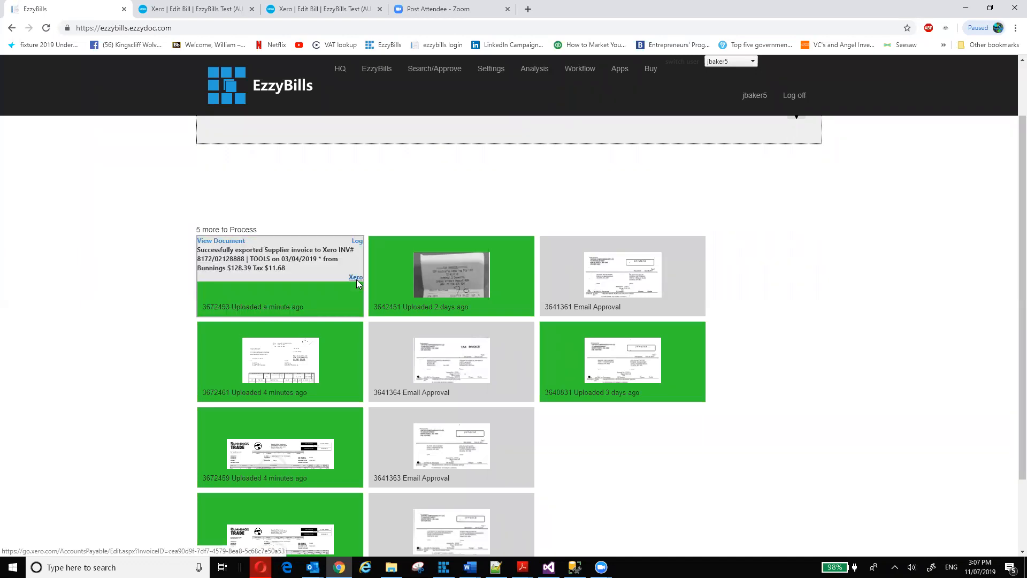
click(356, 279)
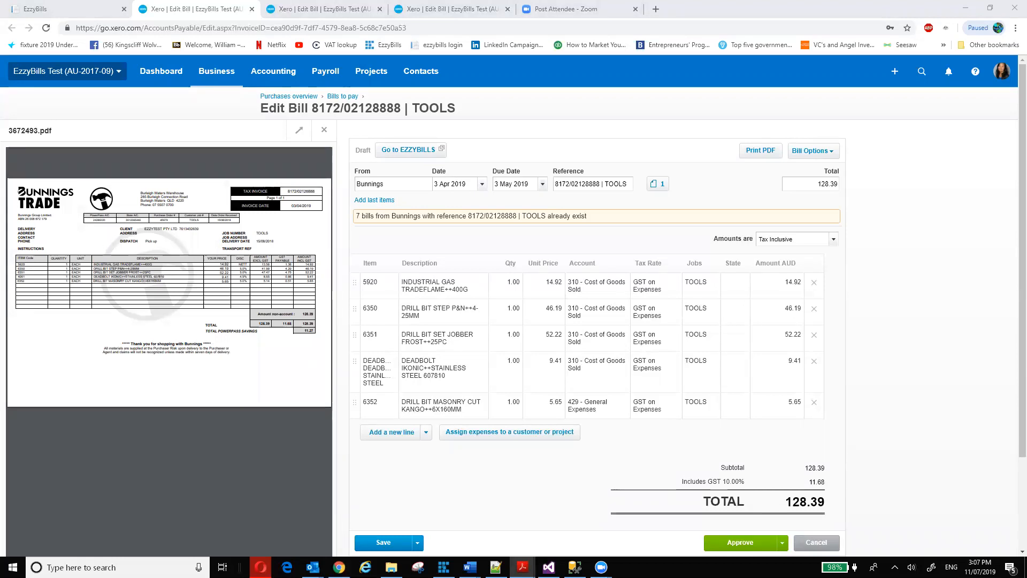
Step: Place bunnings.pdf beside the Xero bill, enlarge it to 100%, and compare its item codes with the bill lines
drag(1026, 107, 646, 107)
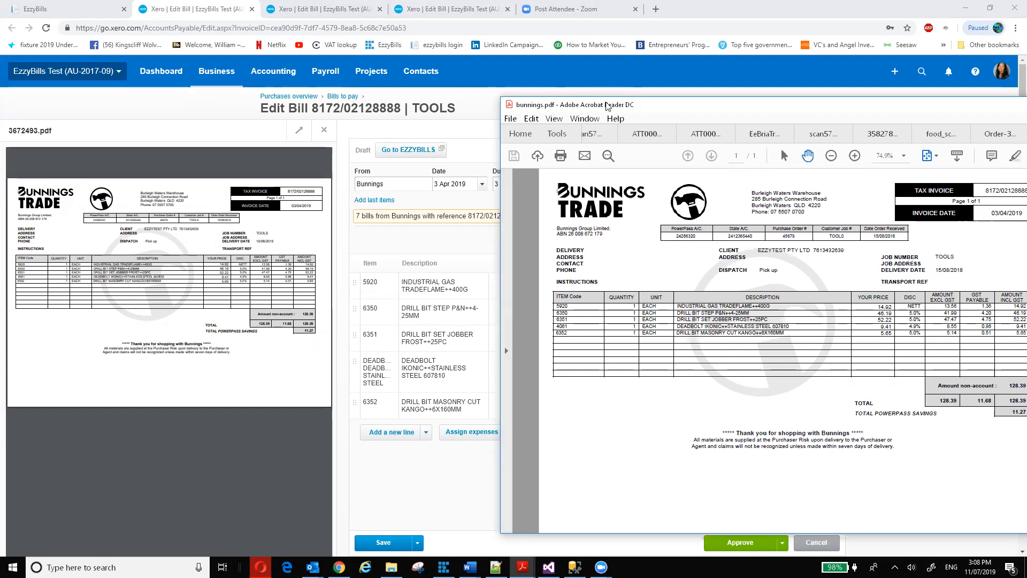
drag(607, 106, 622, 91)
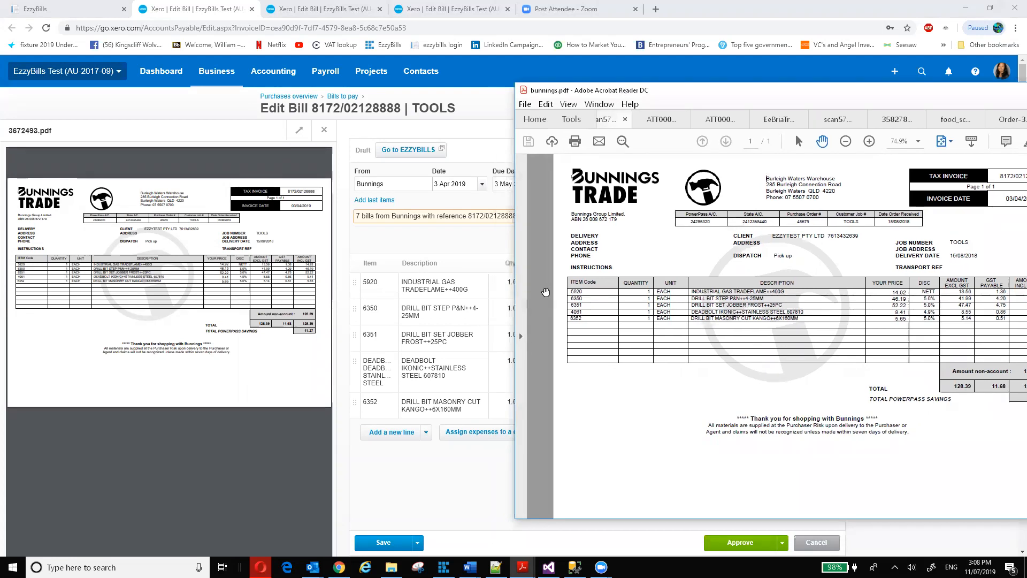
drag(556, 288, 581, 296)
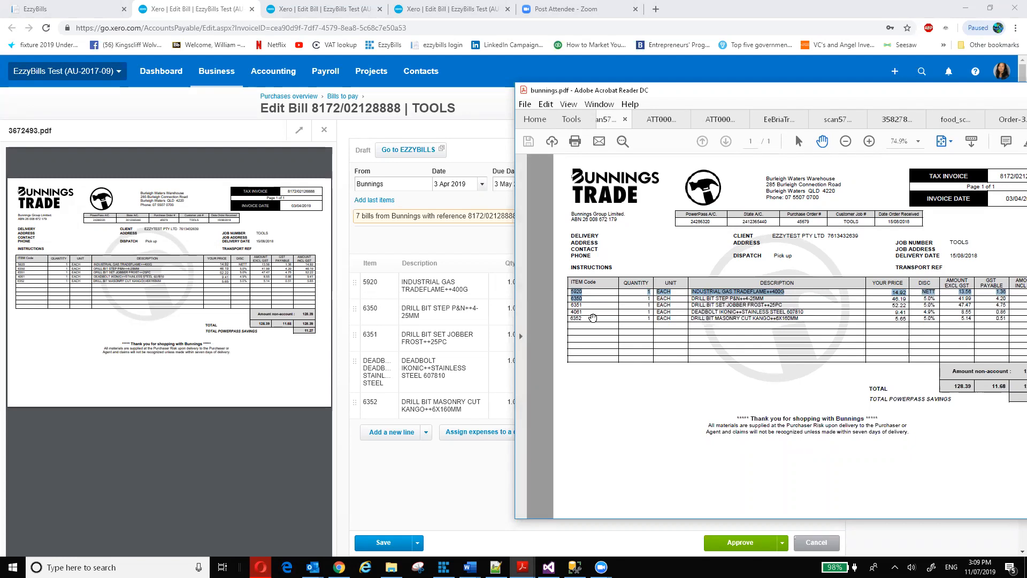
click(869, 141)
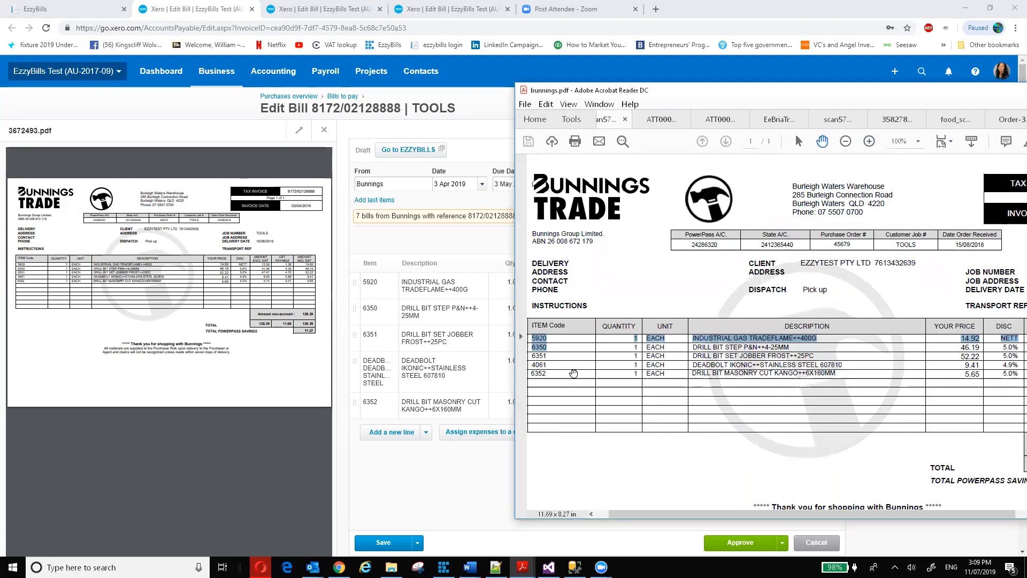
click(562, 369)
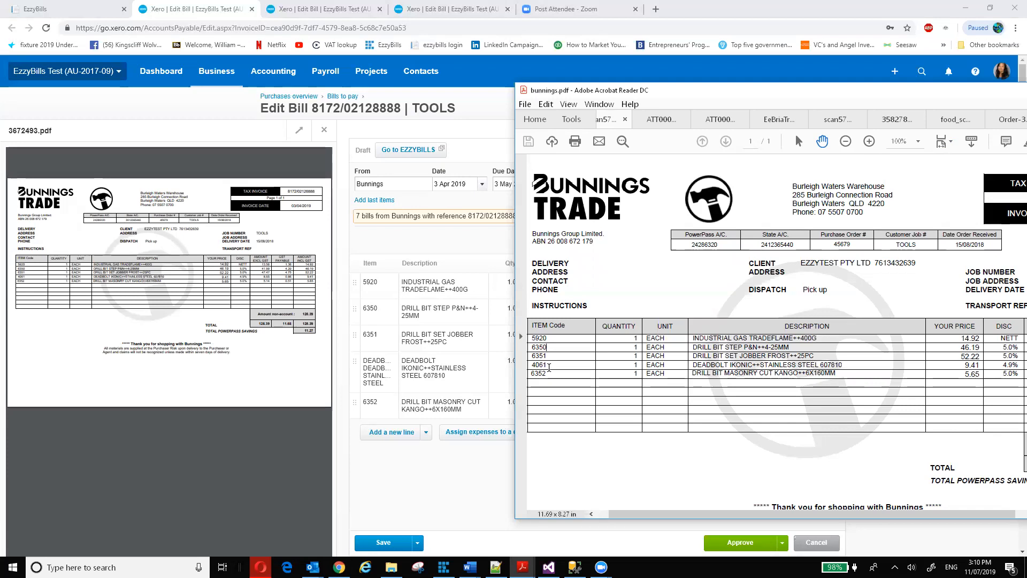
Step: Check the deadbolt line's item code against the Xero inventory item list and its description
mouse_move(166, 282)
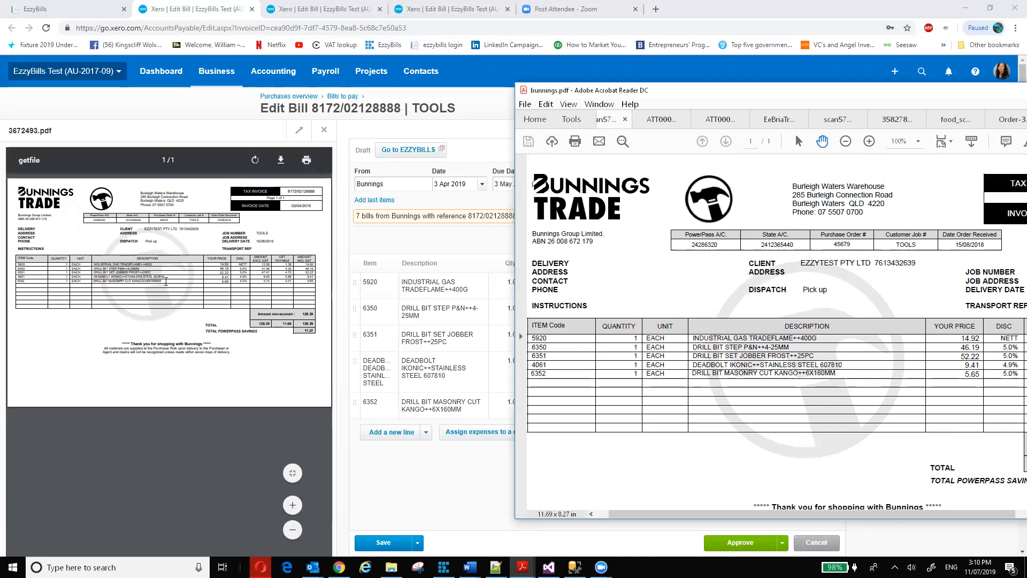
click(374, 378)
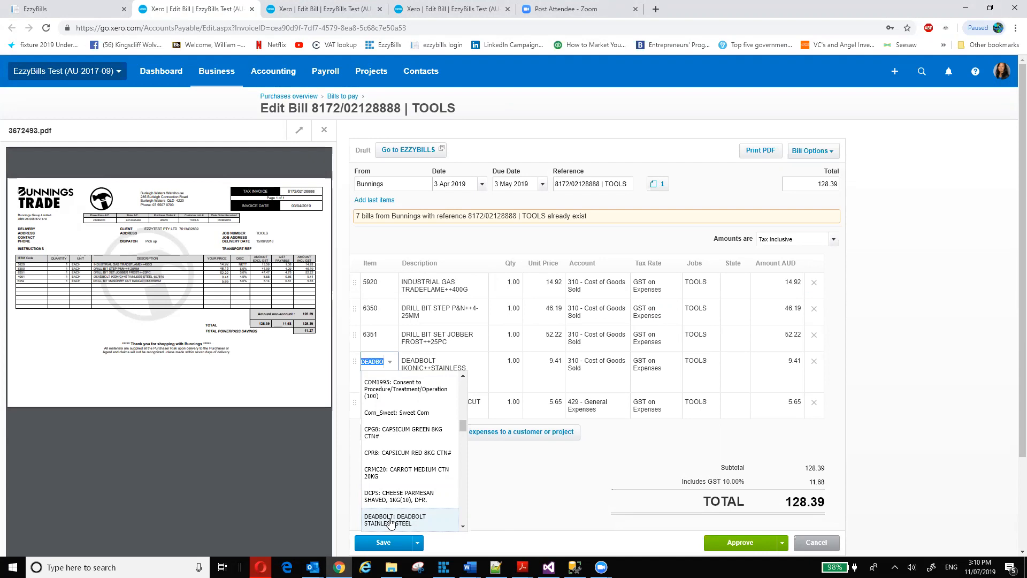
click(475, 369)
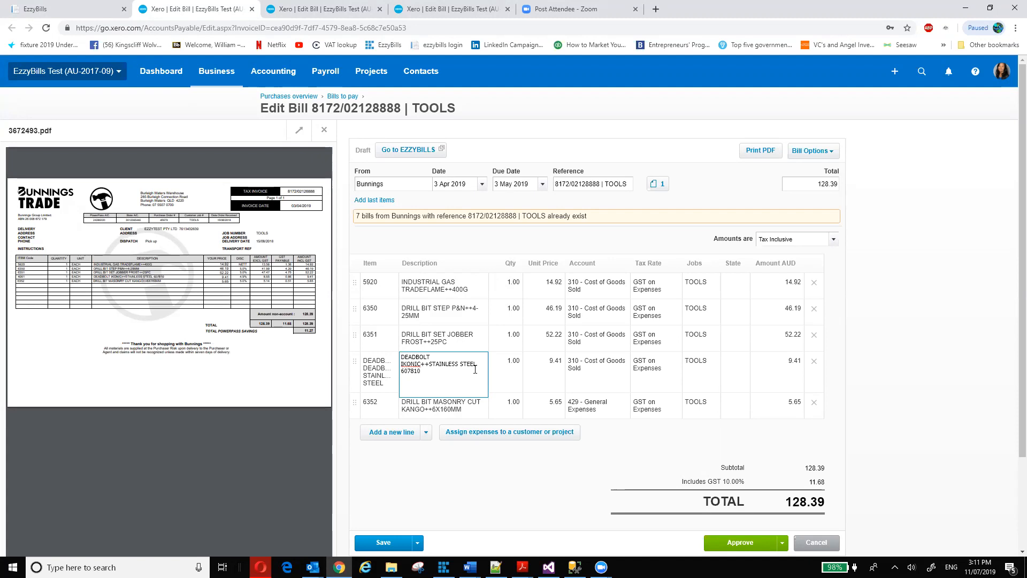
click(388, 383)
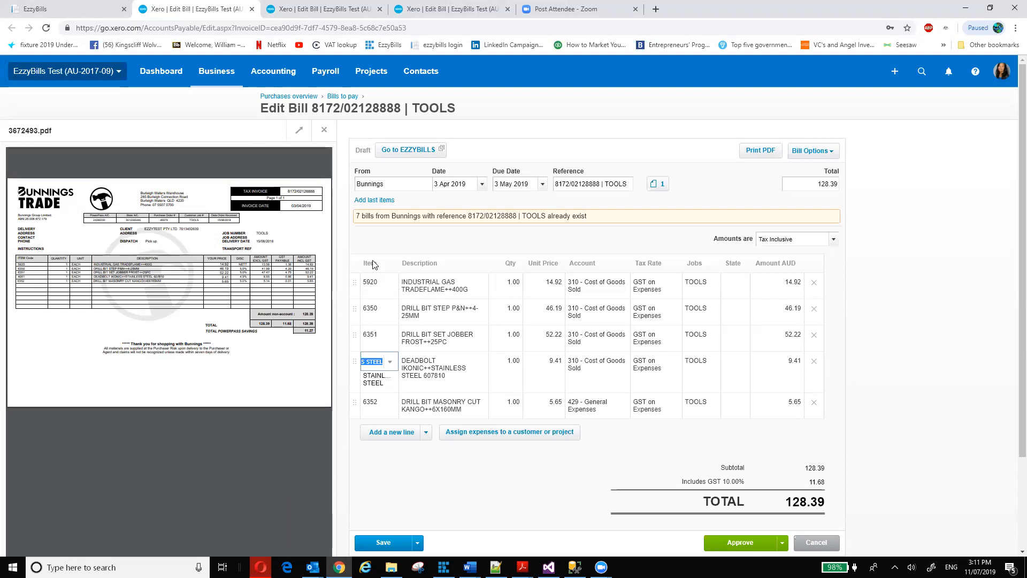
click(436, 476)
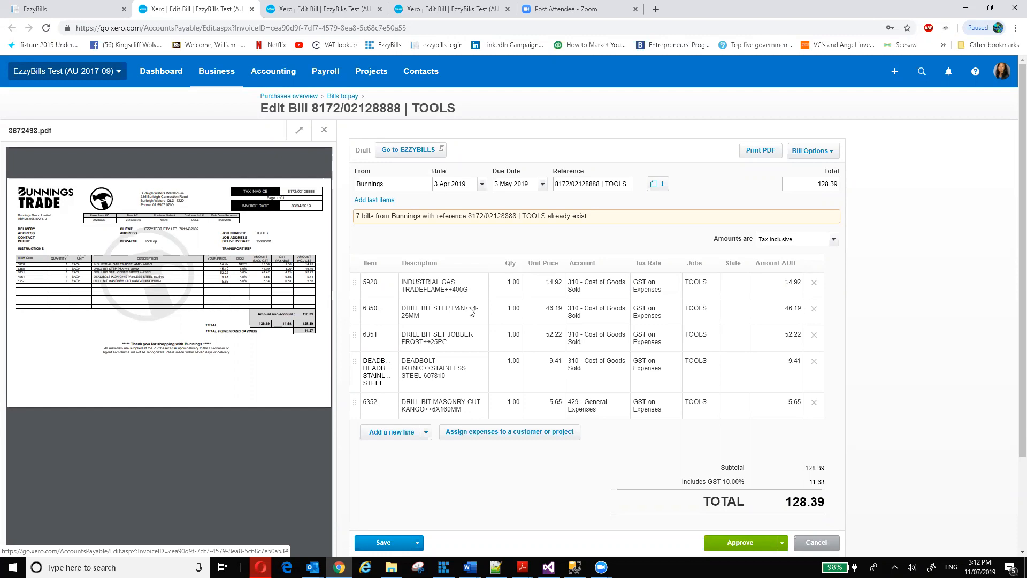
Step: Return to EzzyBills and examine the Customer Job # field on the bunnings.pdf invoice
click(46, 11)
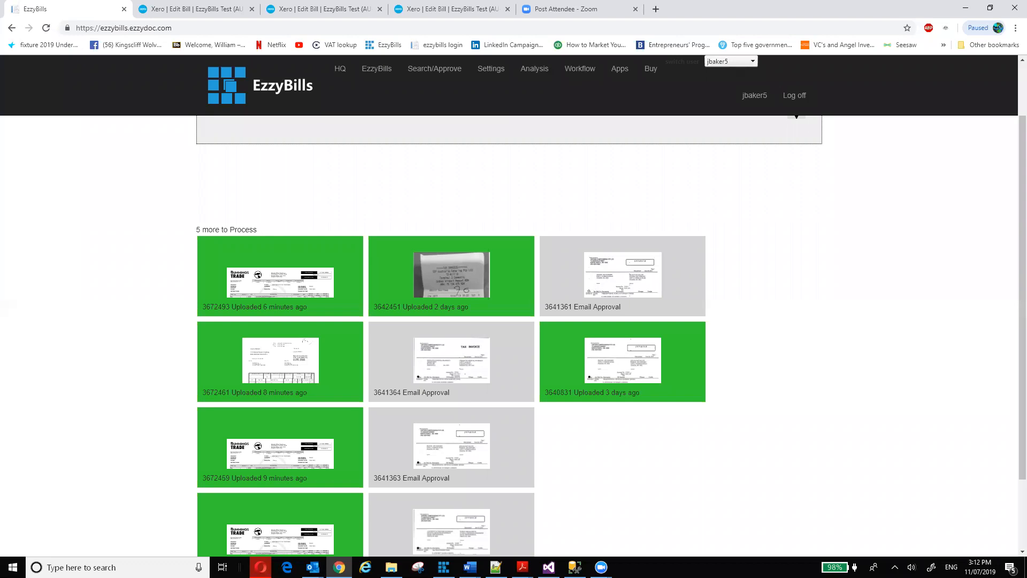
key(alt+Tab)
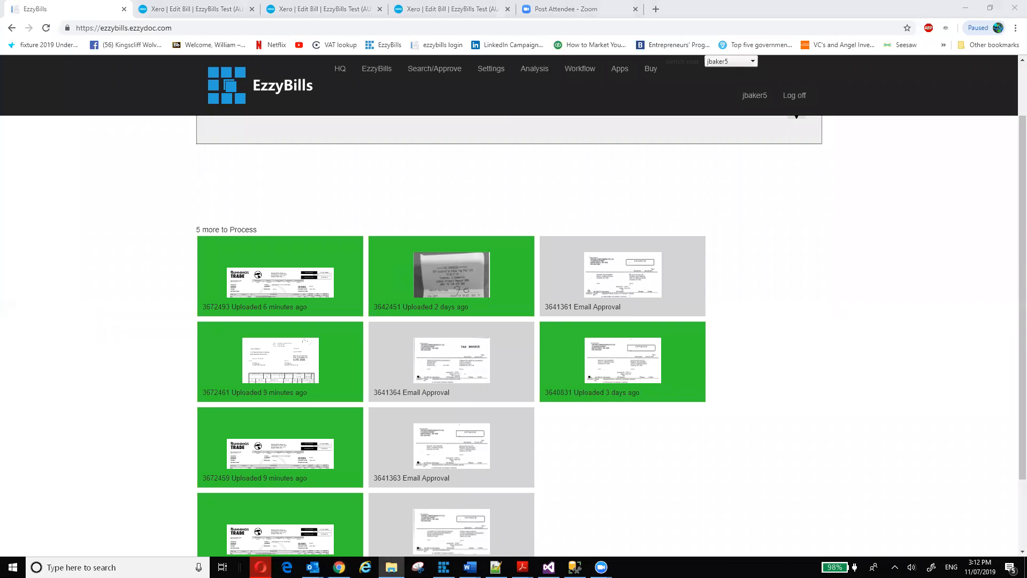
drag(1026, 102, 693, 53)
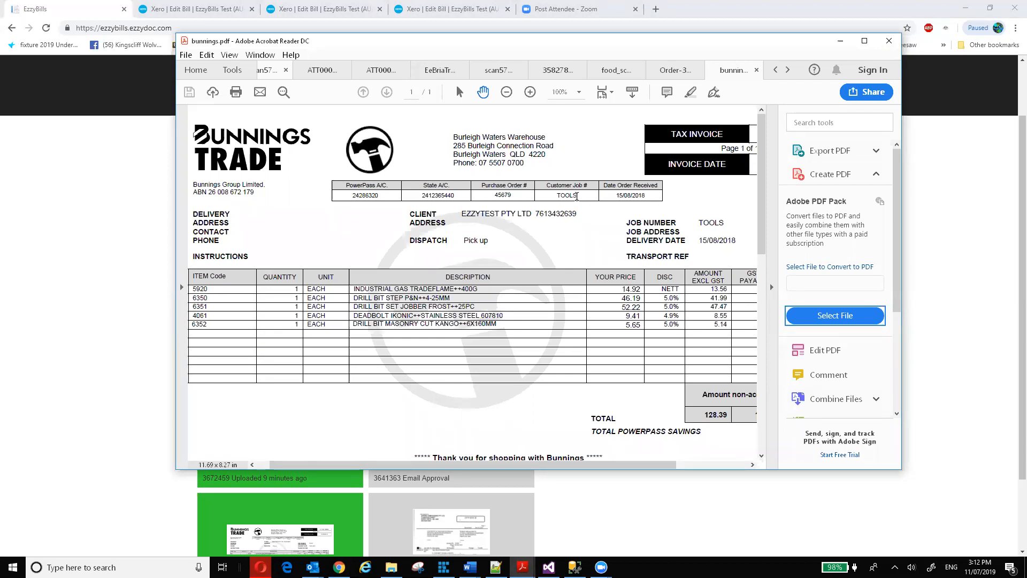
drag(581, 197, 555, 191)
click(114, 188)
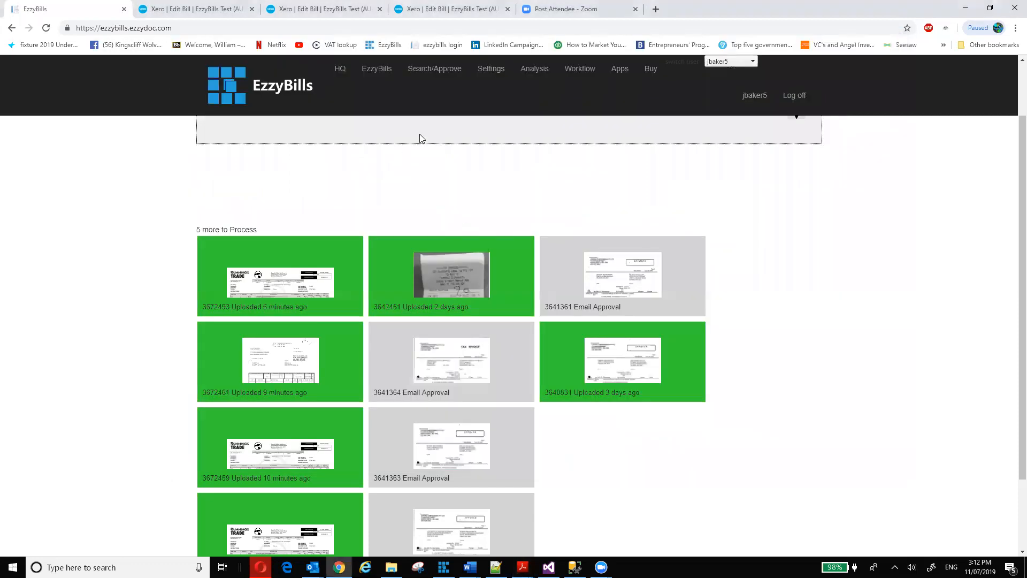
Step: Open the EzzyBills account settings and expand the Advanced Options to reach the tracking keyword fields
click(482, 76)
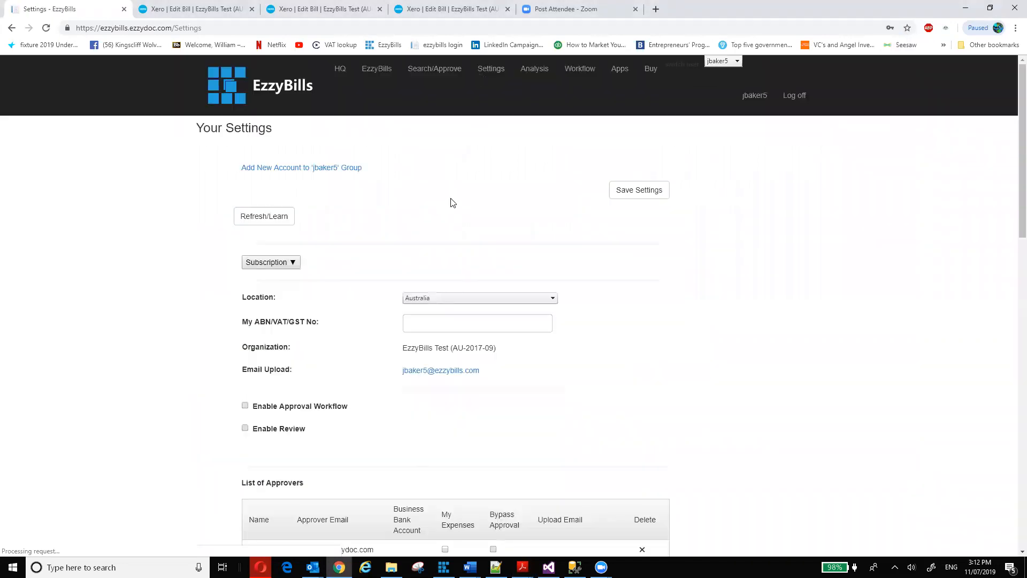
scroll(366, 355, down, 5)
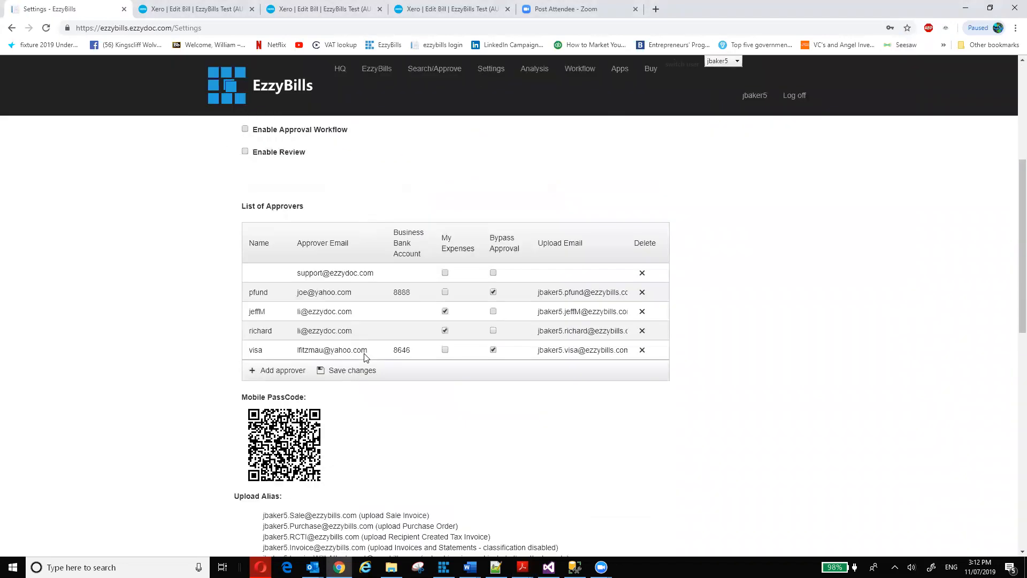
scroll(365, 357, down, 11)
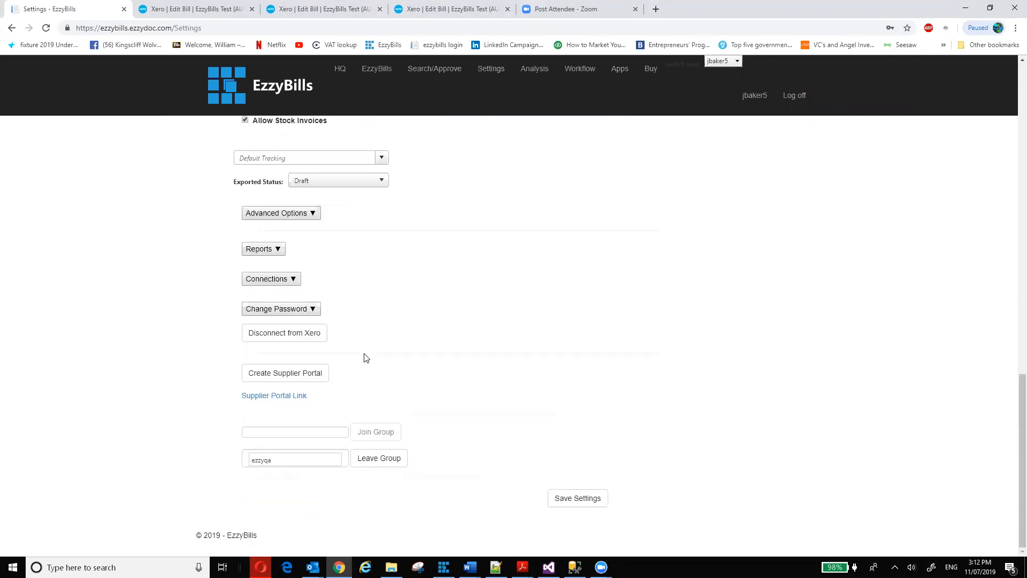
click(304, 214)
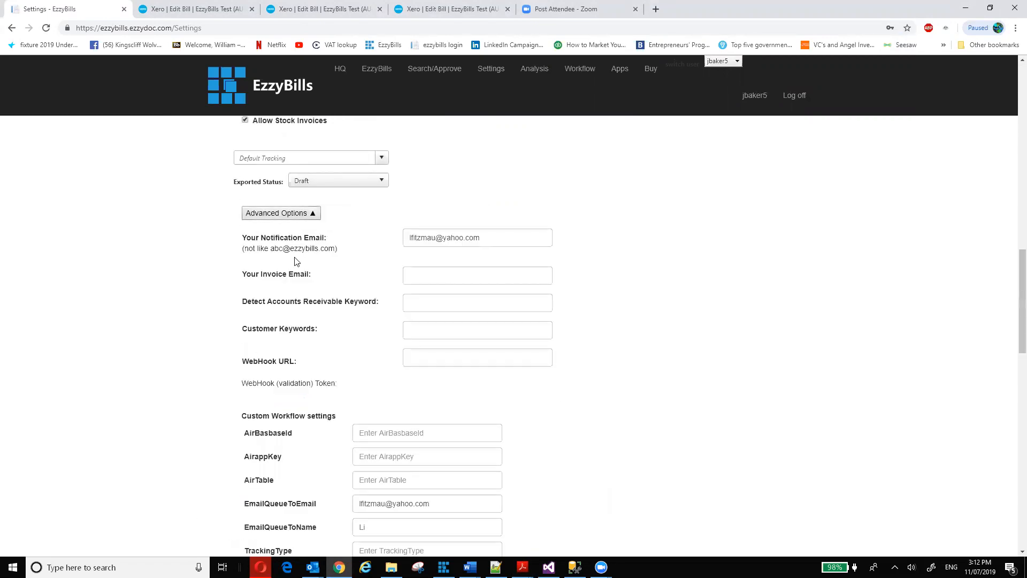
scroll(296, 261, down, 8)
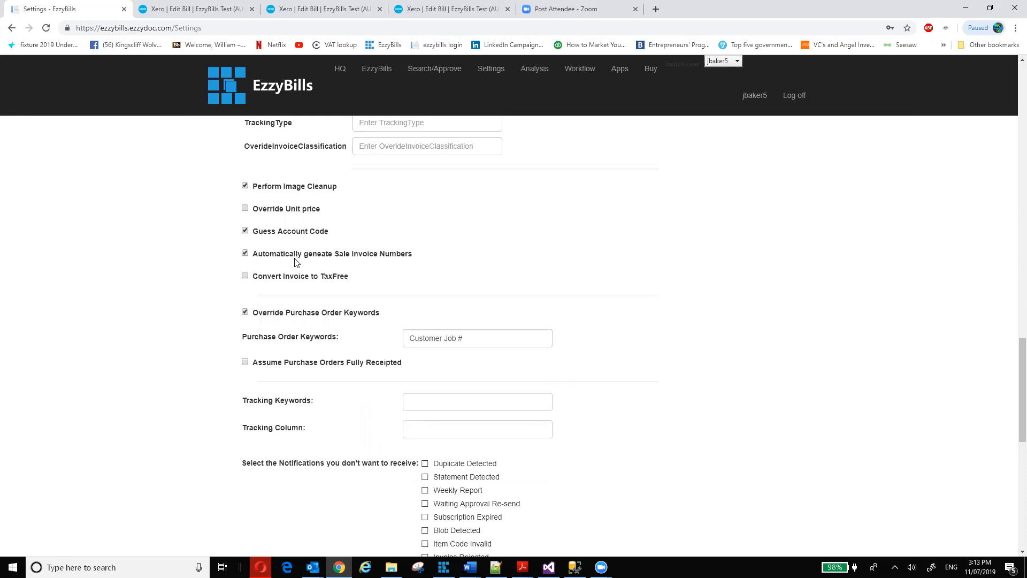
scroll(297, 261, down, 1)
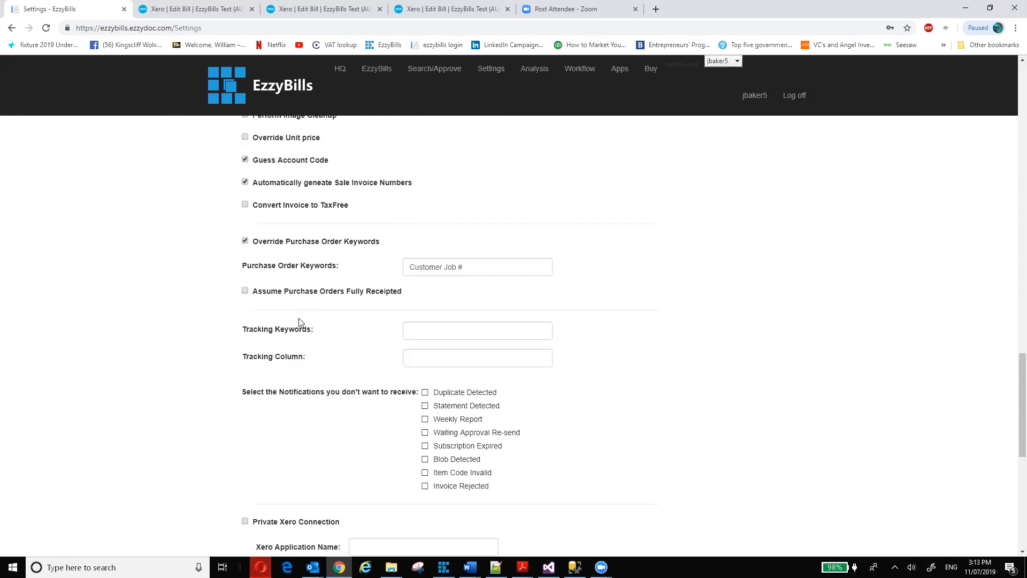
Step: Copy the purchase order keyword "Customer Job #" into Tracking Keywords and save the settings
click(298, 332)
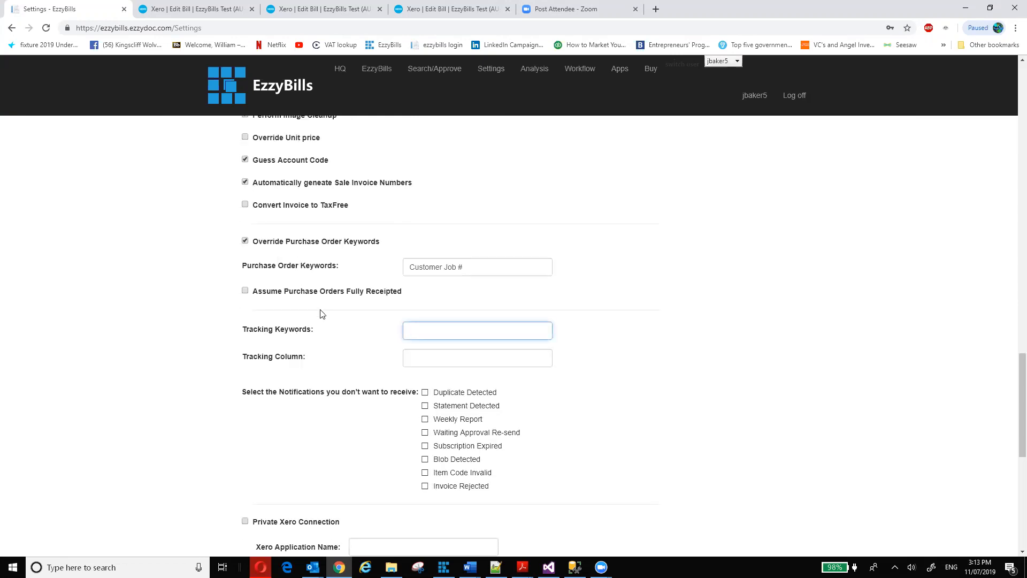
triple_click(403, 265)
key(ctrl+c)
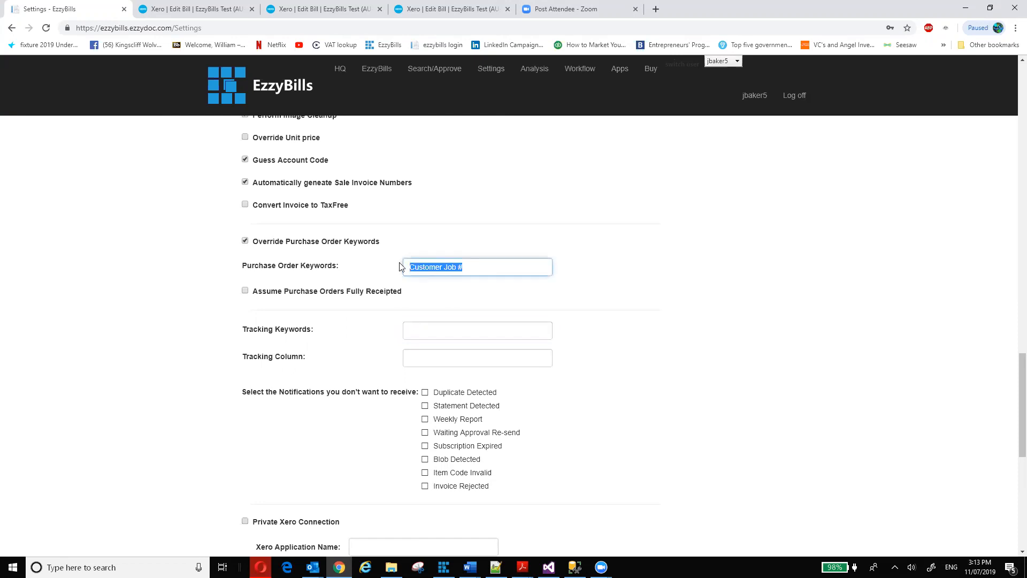
click(434, 327)
key(ctrl+v)
click(359, 332)
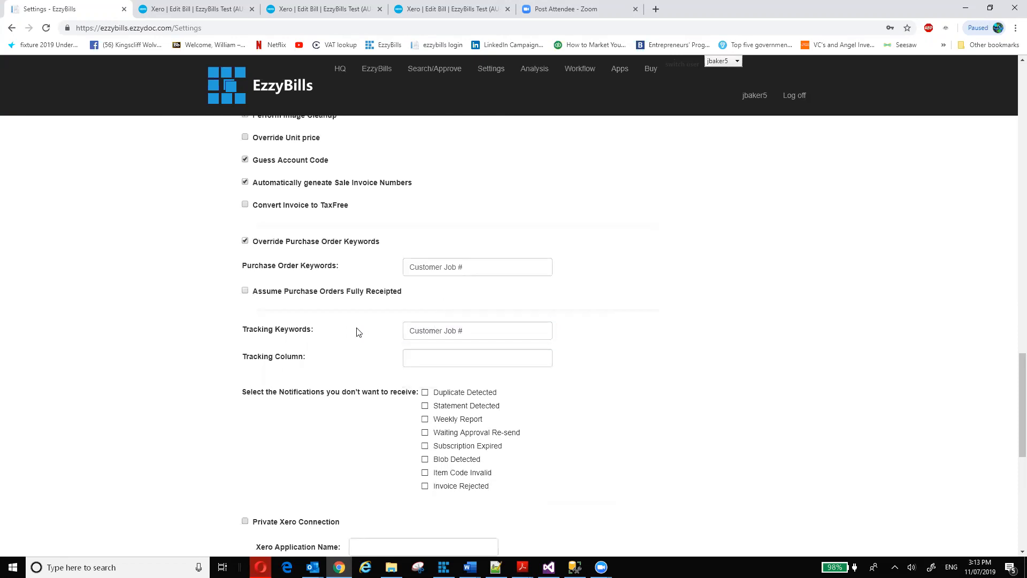
scroll(680, 231, up, 20)
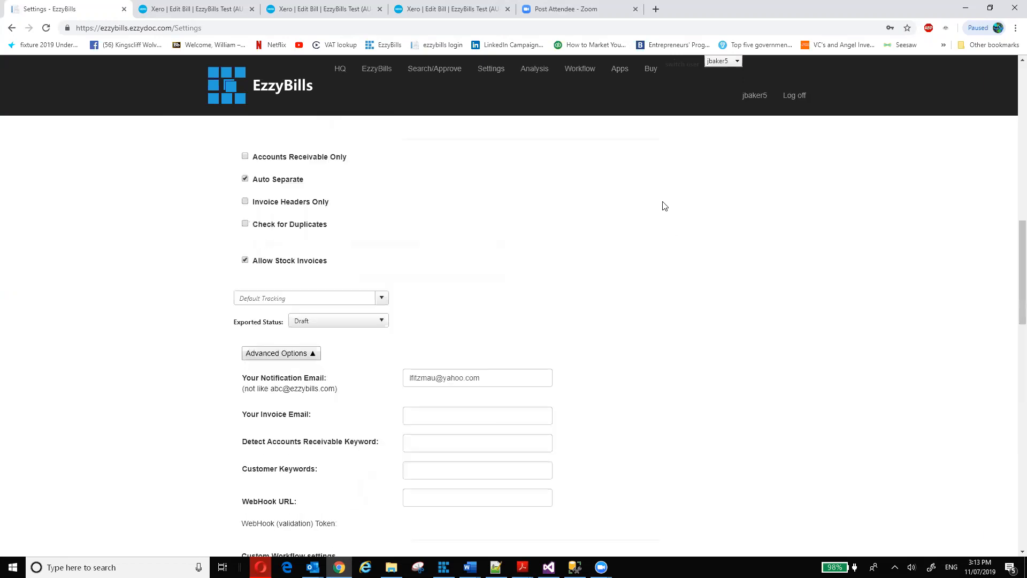
click(658, 191)
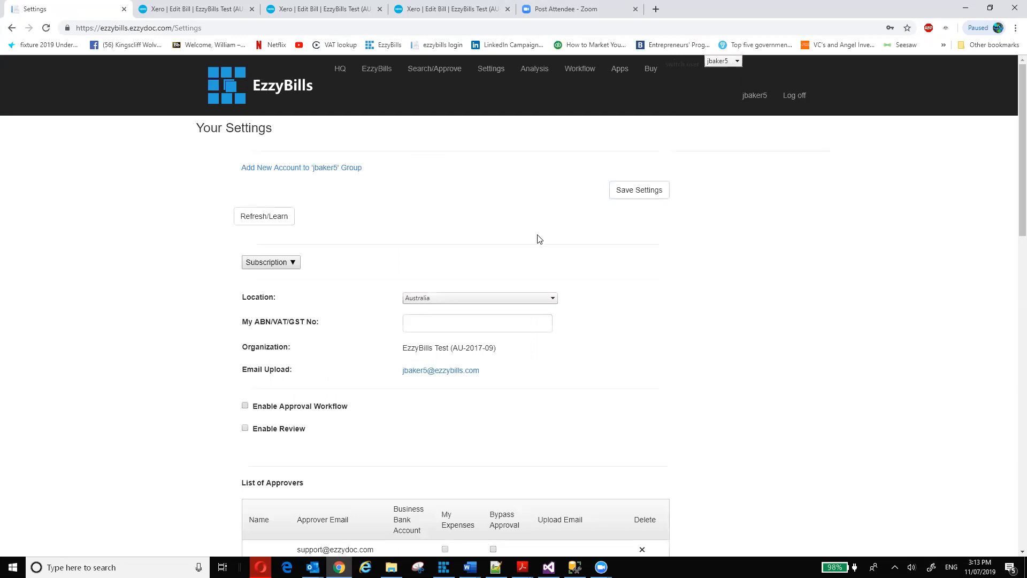
Step: Reopen the Advanced Options and check the saved Tracking Keywords entry
scroll(536, 236, down, 17)
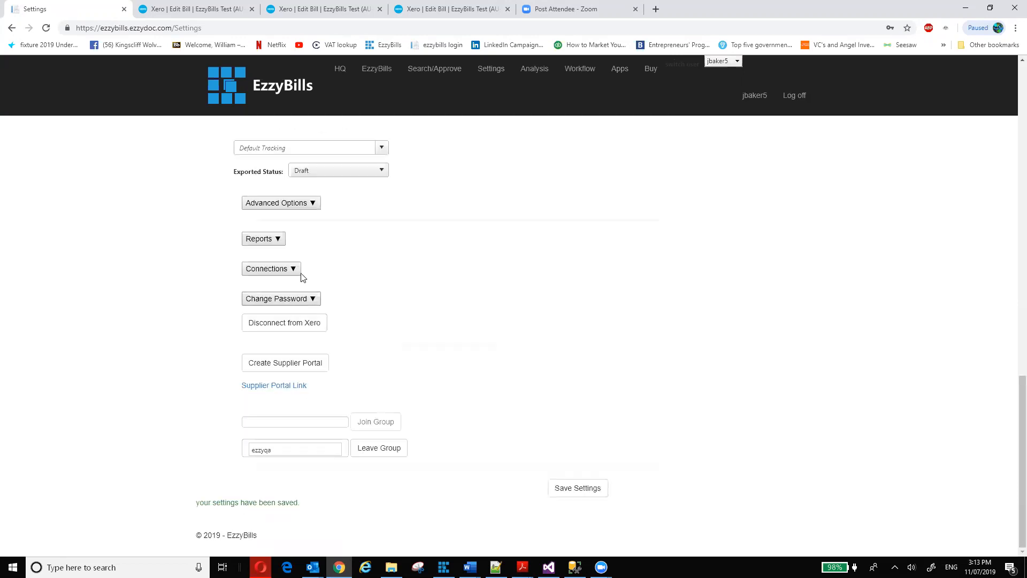
click(293, 206)
scroll(341, 307, down, 6)
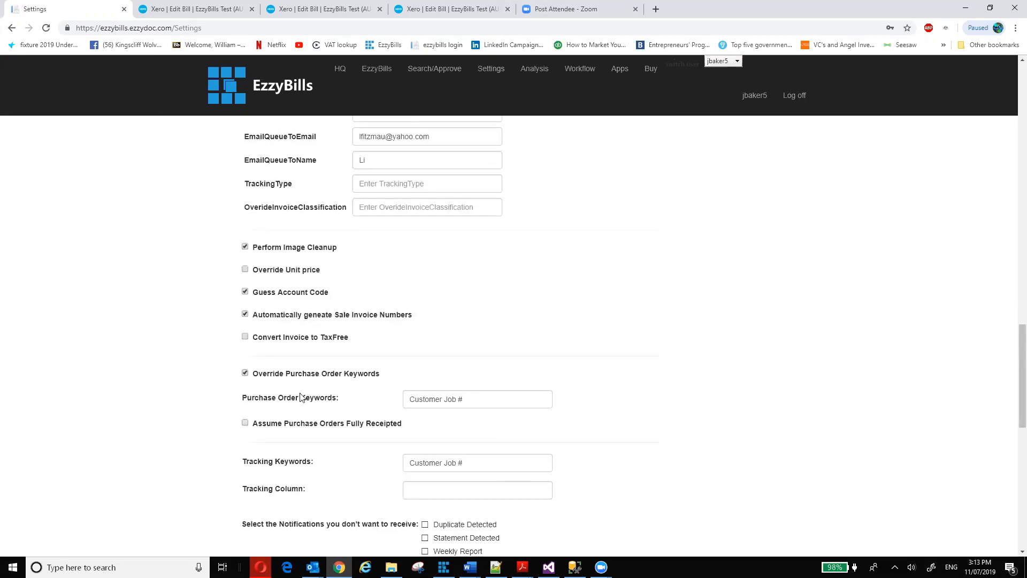
click(481, 464)
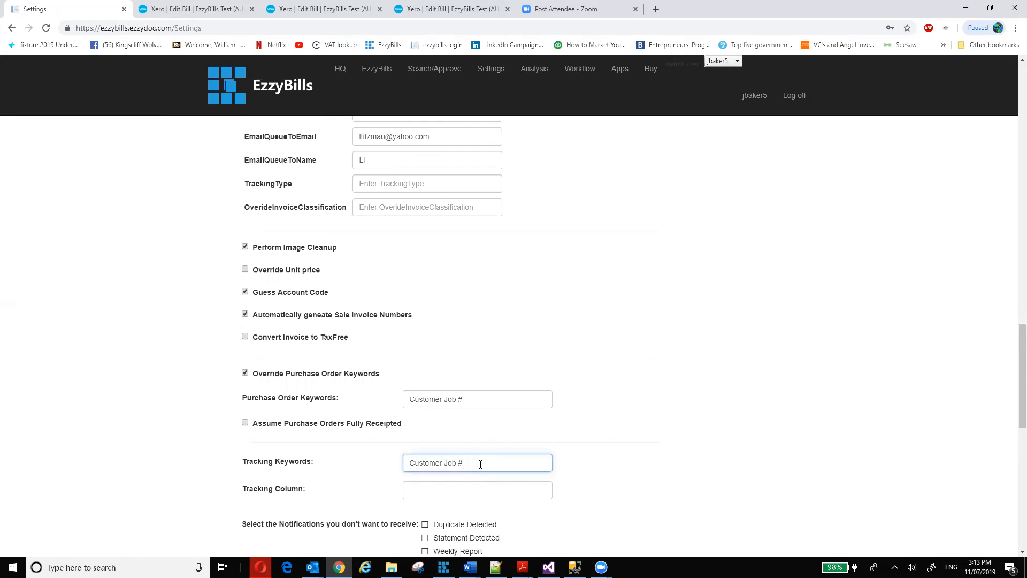
Step: Append "Job Number" and "Customer Reference" to the Tracking Keywords, separated by commas after "Customer Job #"
text(, Job Number, Customer Reference)
scroll(699, 177, up, 20)
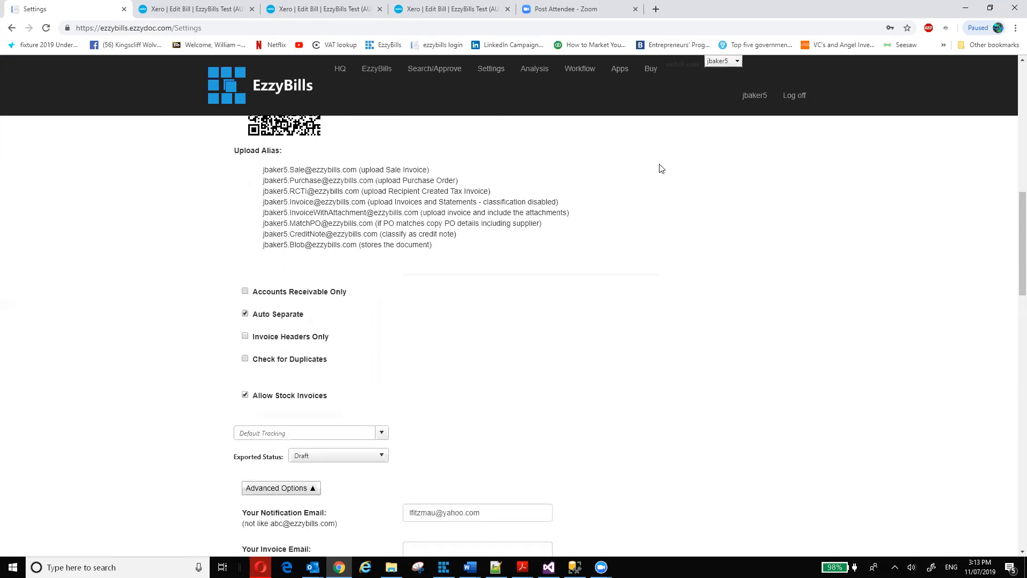
scroll(664, 156, up, 5)
click(626, 190)
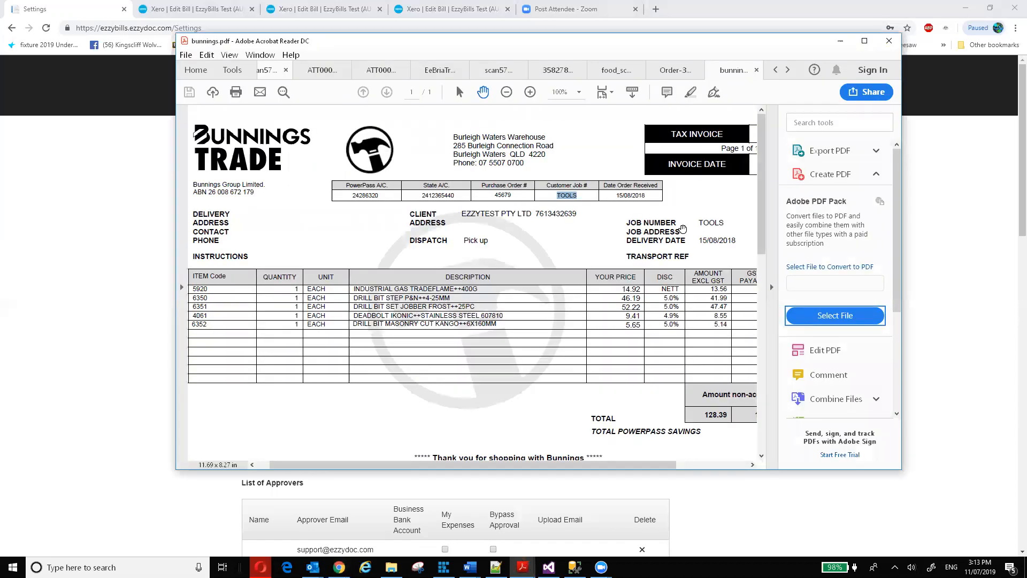
Step: Highlight the TOOLS value under Customer Job # on the bunnings.pdf invoice
click(563, 229)
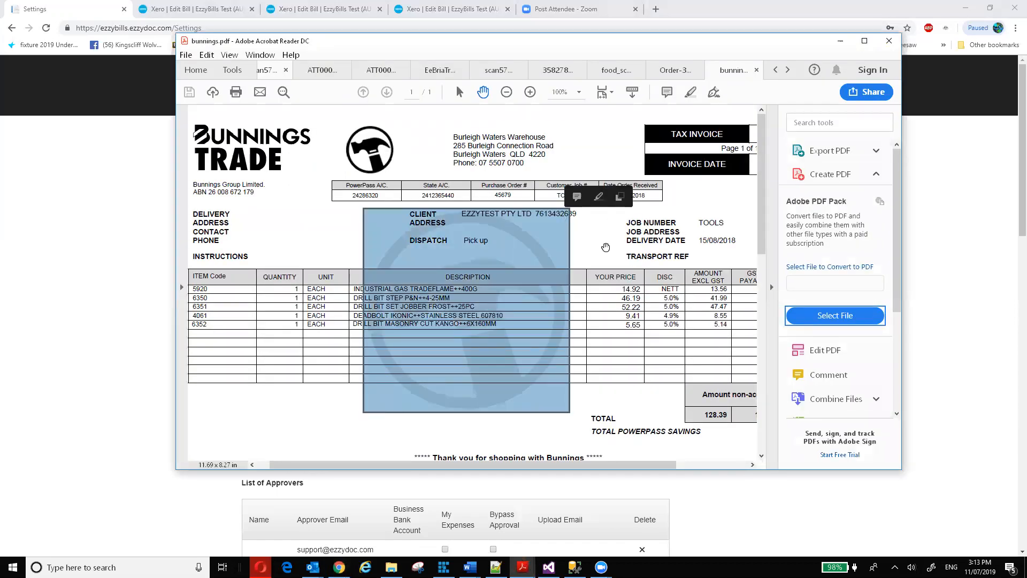
click(577, 137)
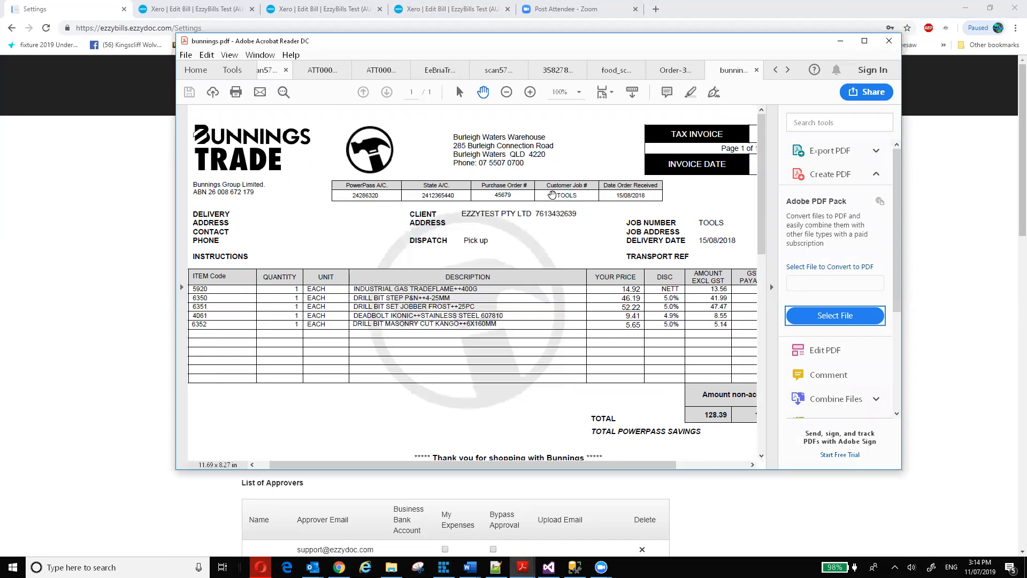
drag(557, 195, 579, 196)
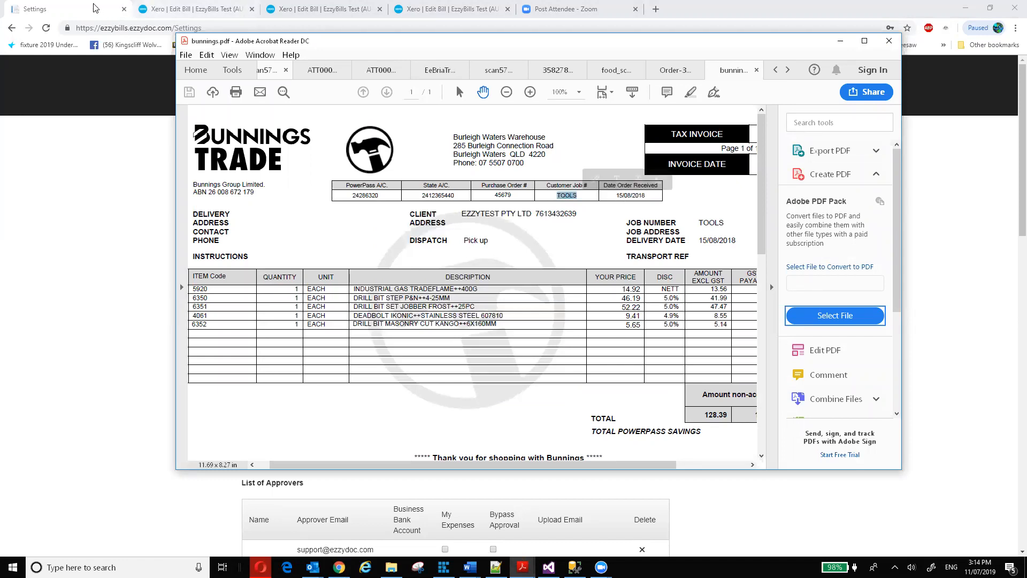
Step: Return to the EzzyBills home page and open the most recently exported Bunnings invoice as a bill in Xero
click(94, 9)
click(378, 72)
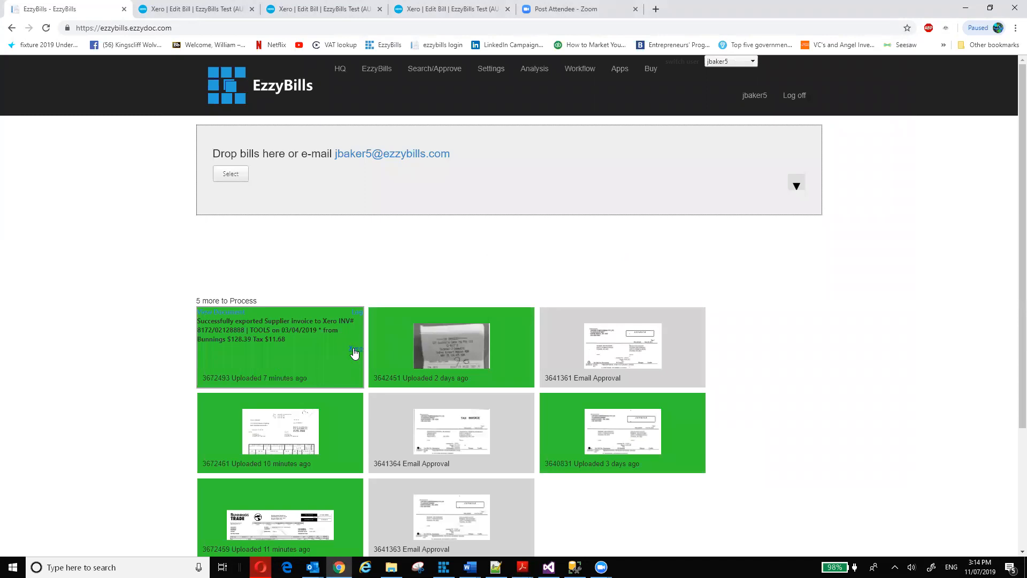
click(353, 348)
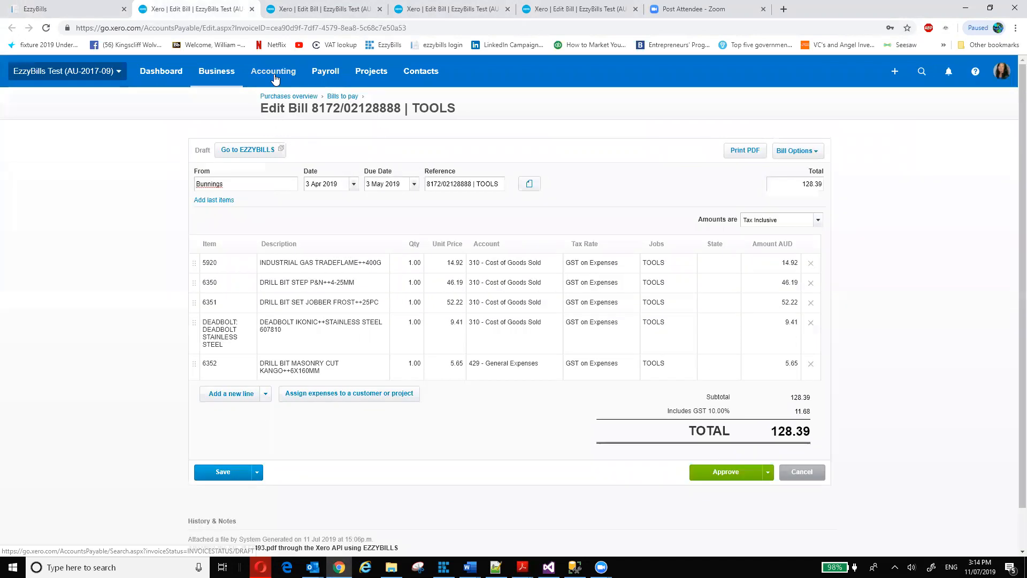
Step: Open Xero's advanced accounting settings and examine the Jobs options in the tracking categories
click(273, 71)
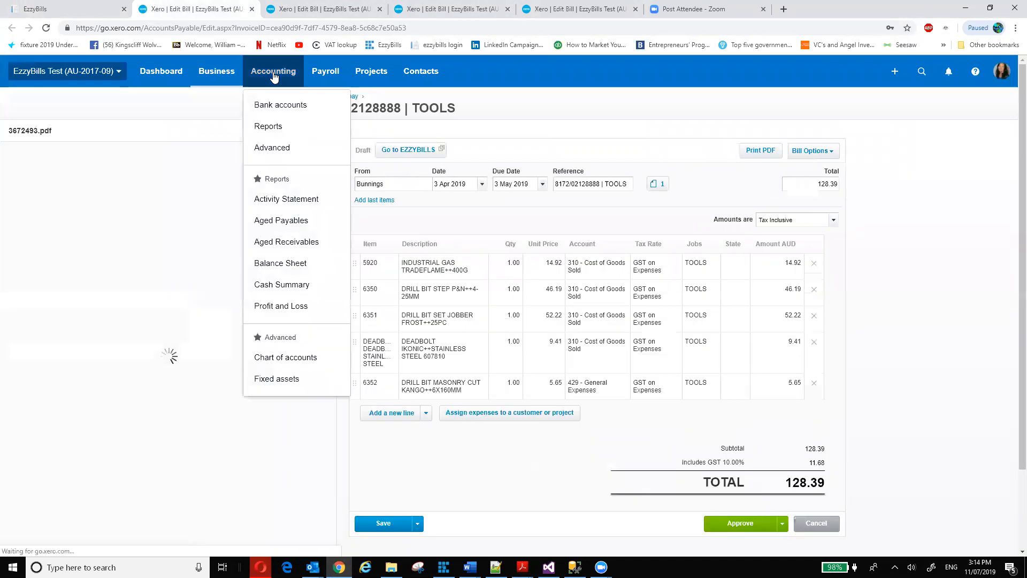
click(272, 149)
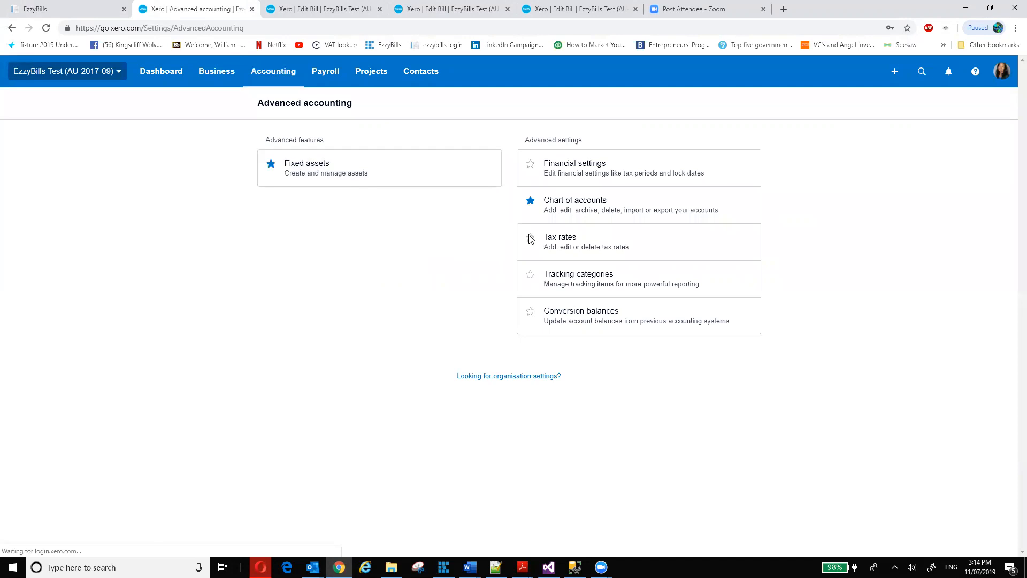
click(571, 277)
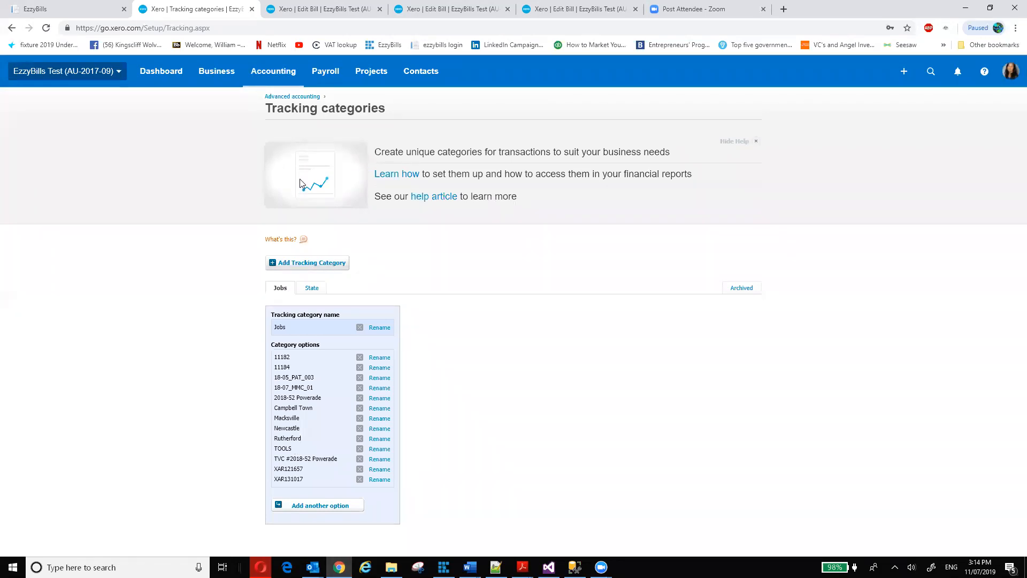
Step: Review the jobs assigned to the 3672459.pdf Bunnings bill in Xero and switch to Cadel_item codes learning.pdf in Acrobat Reader
click(59, 7)
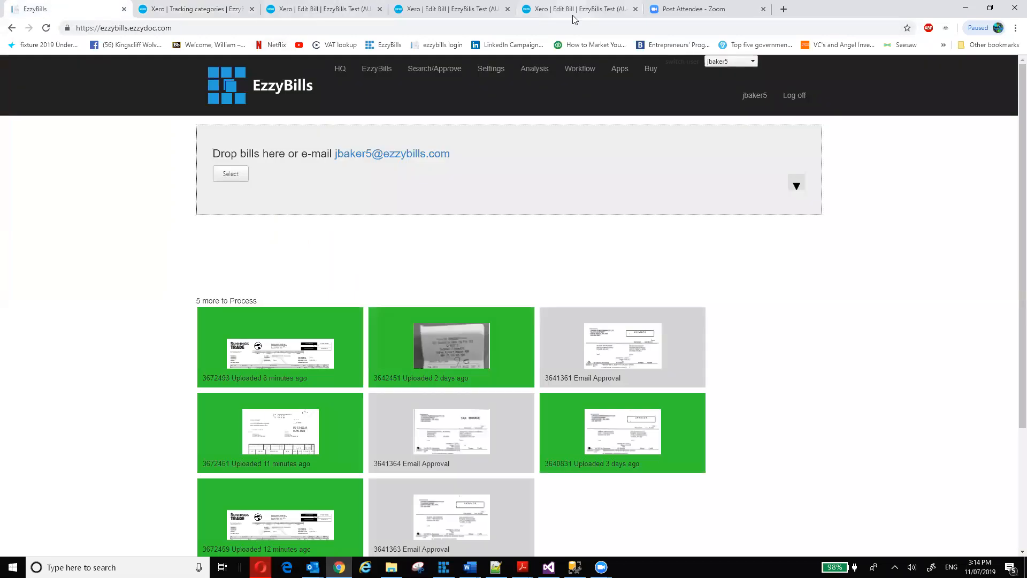
click(556, 6)
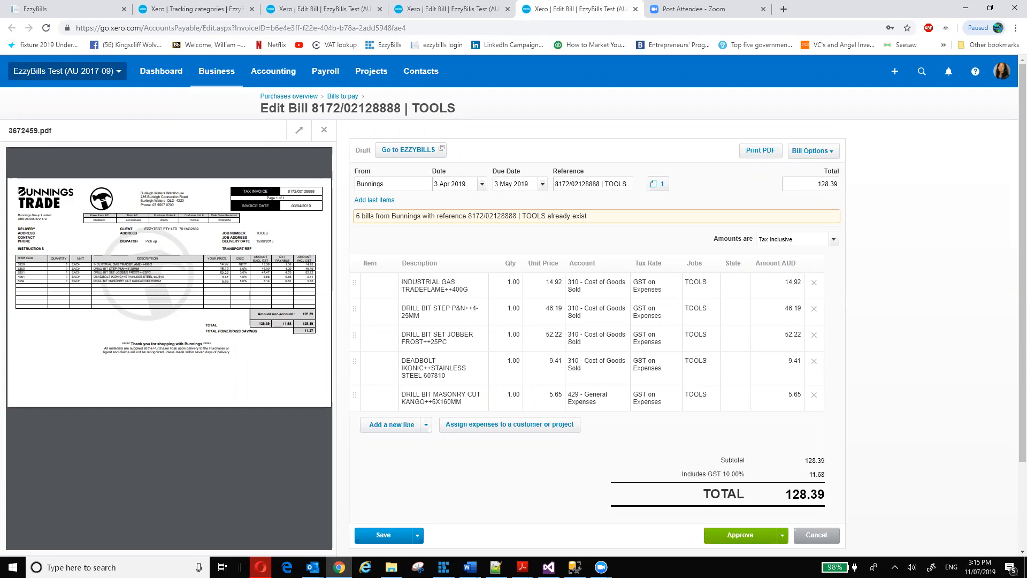
key(alt+Tab)
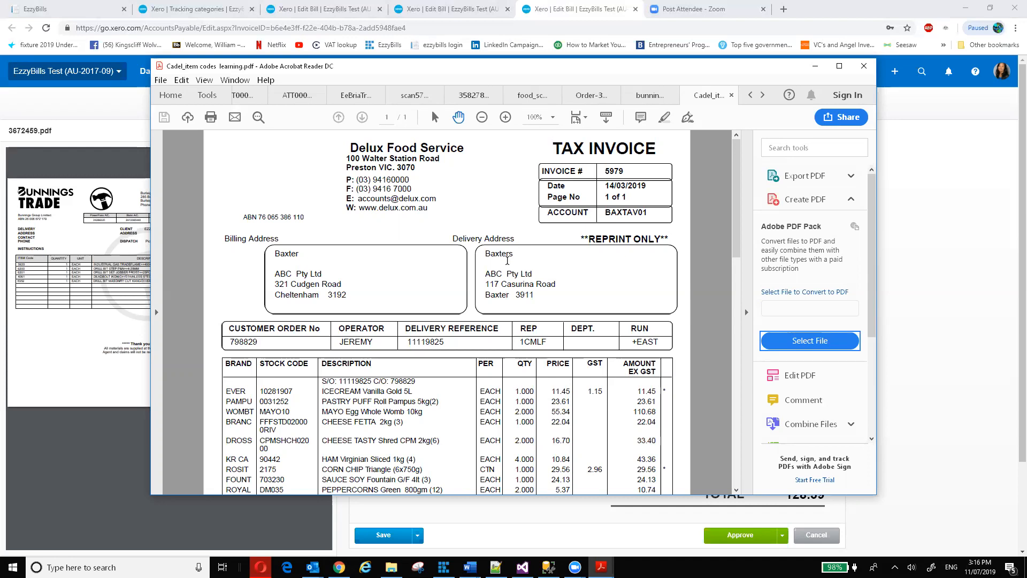
Step: Reopen the latest Bunnings bill in Xero from EzzyBills and reposition the food_scan_gst-mix2.pdf window over it
click(75, 8)
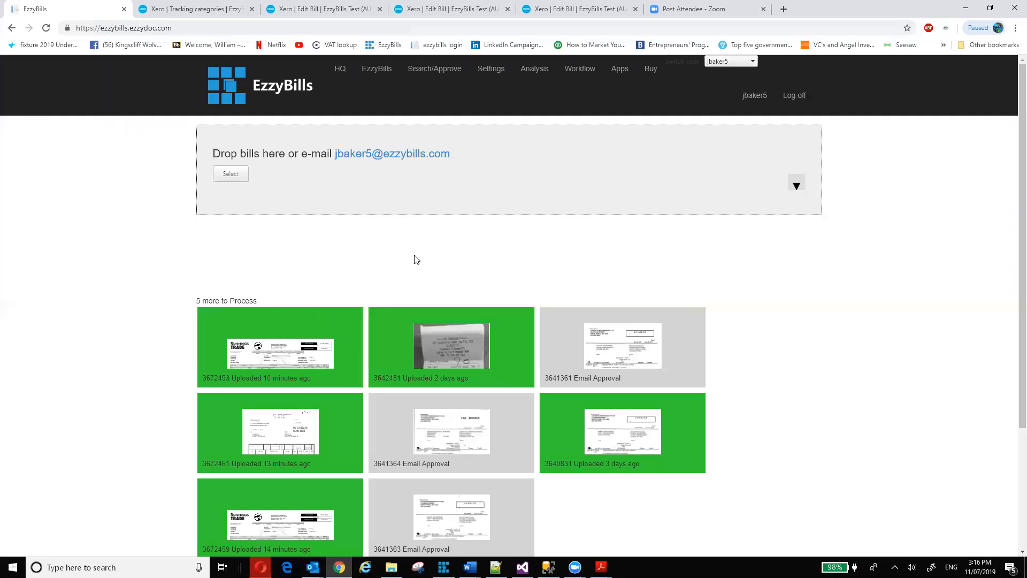
mouse_move(329, 343)
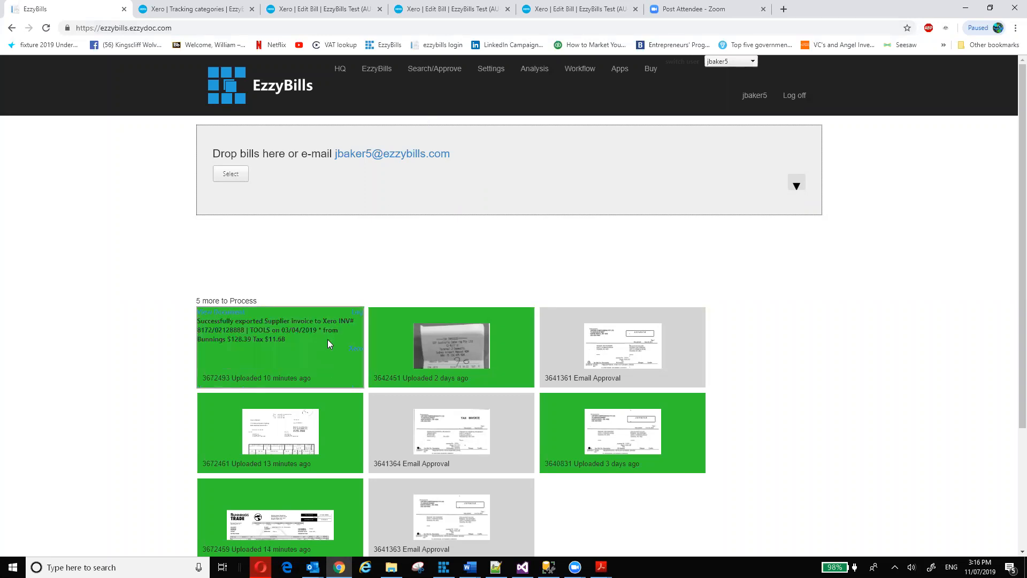
click(355, 349)
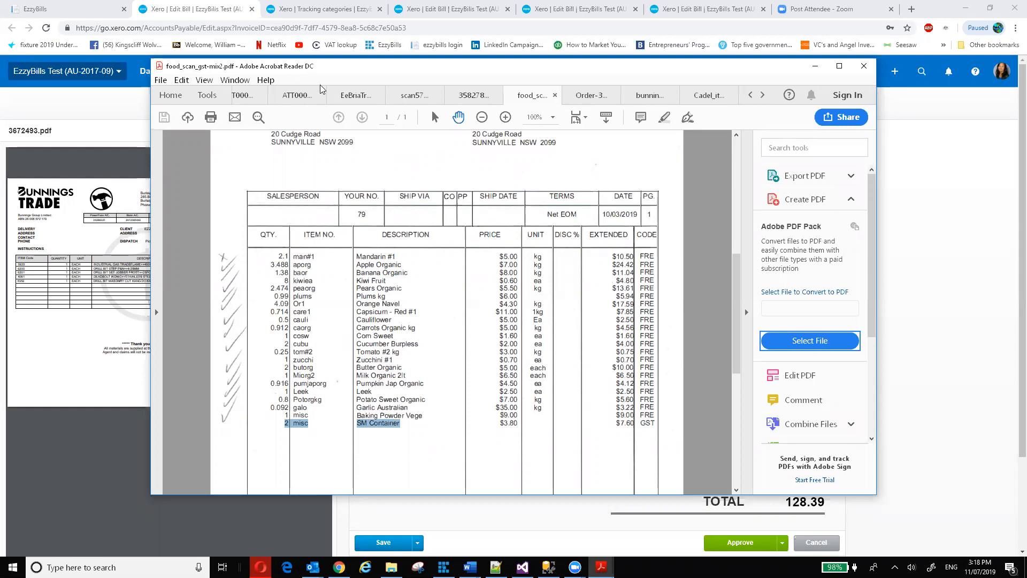
drag(306, 68, 327, 96)
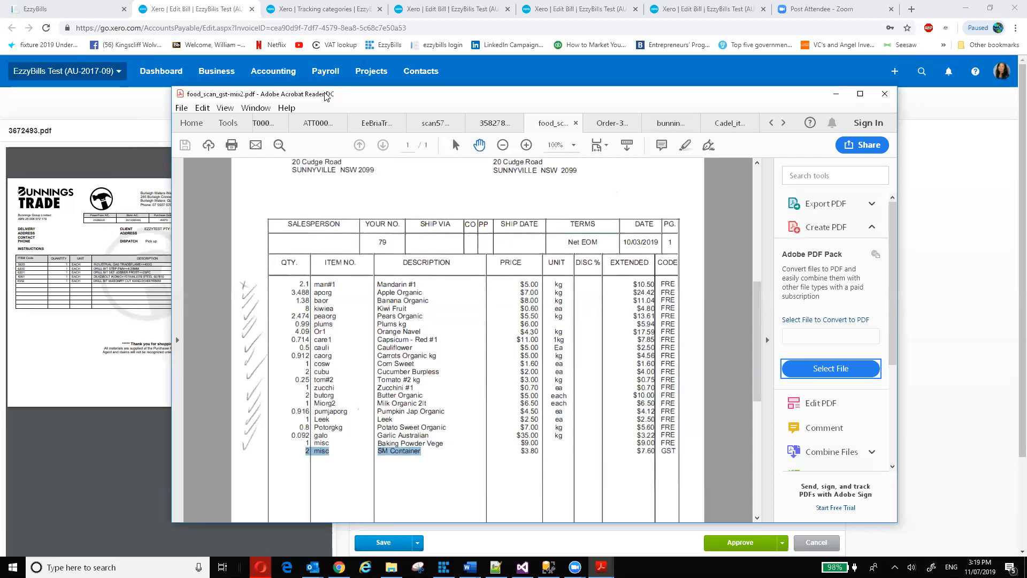
Step: Go to the EzzyBills public website, search it for "mobile" and open the EzzyBills Mobile App guide
click(75, 9)
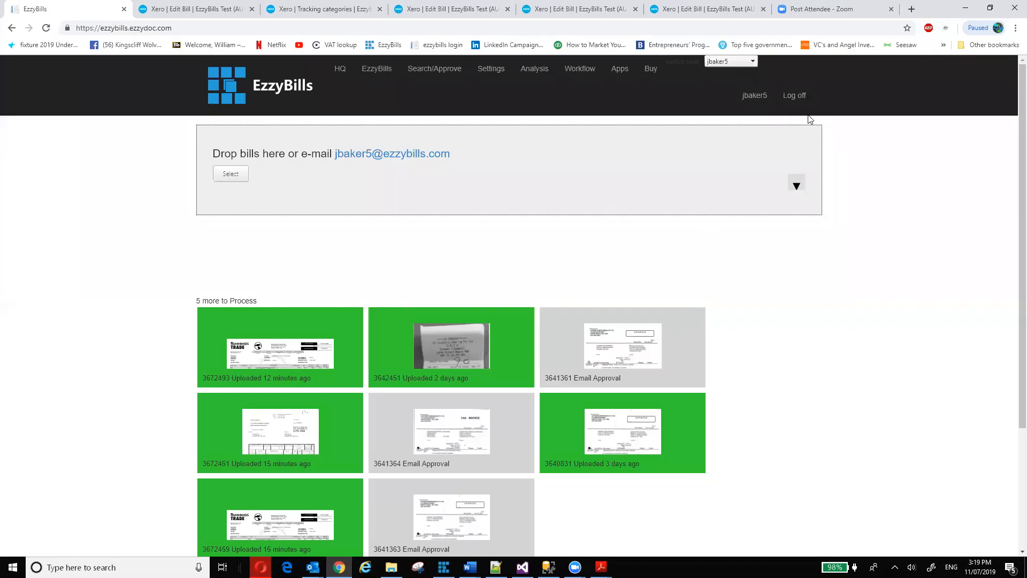
click(243, 79)
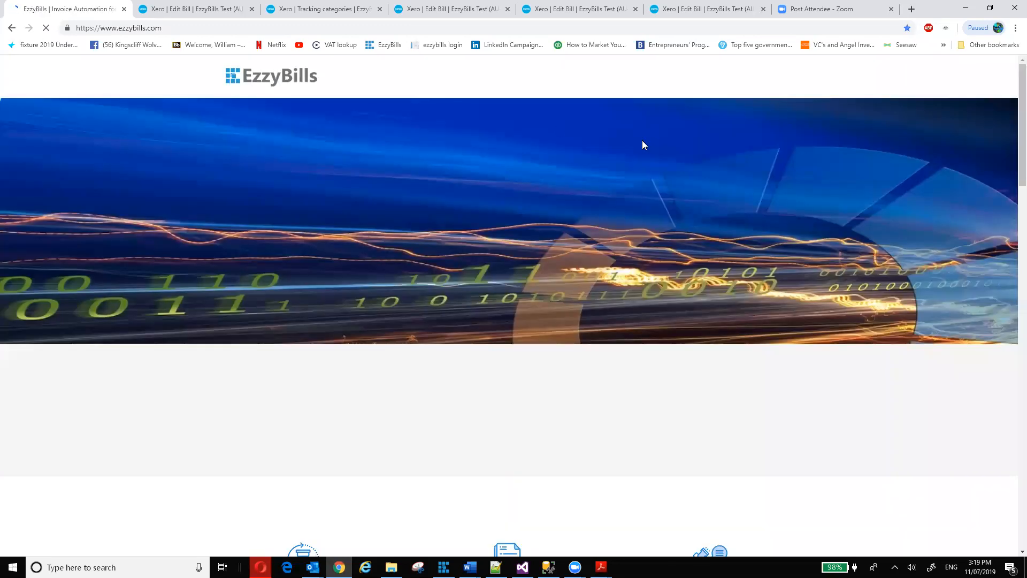
click(792, 78)
text(mobile)
key(Return)
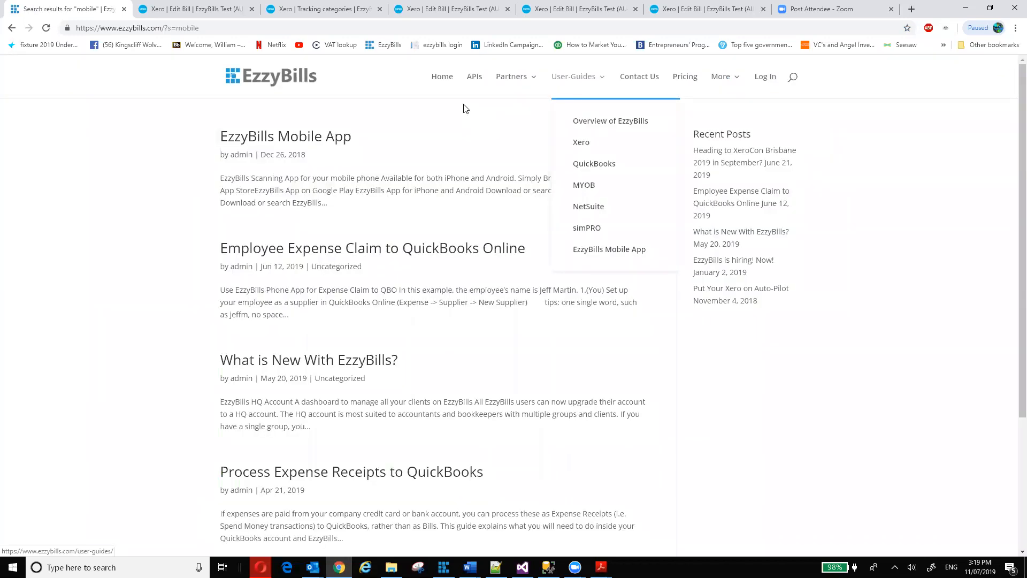
click(325, 137)
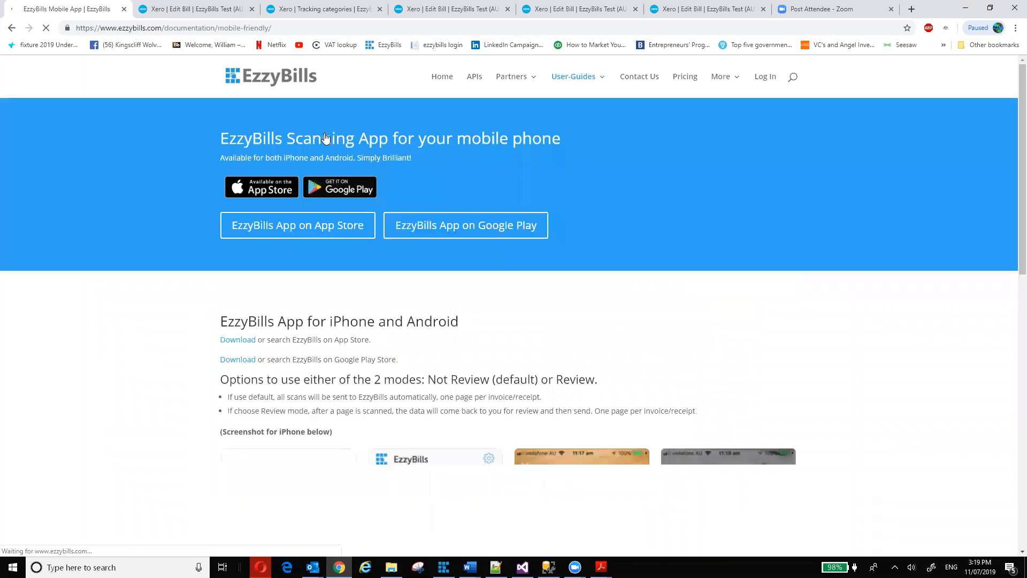
Step: Examine the guide's Review and Not Review modes and its iPhone and Android app screenshots
scroll(412, 226, down, 3)
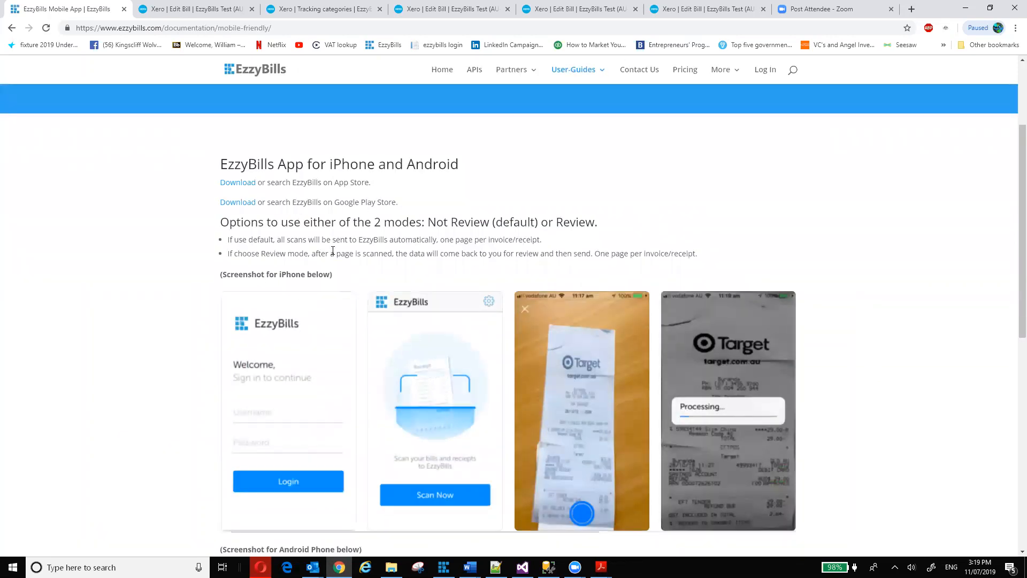
scroll(533, 329, down, 1)
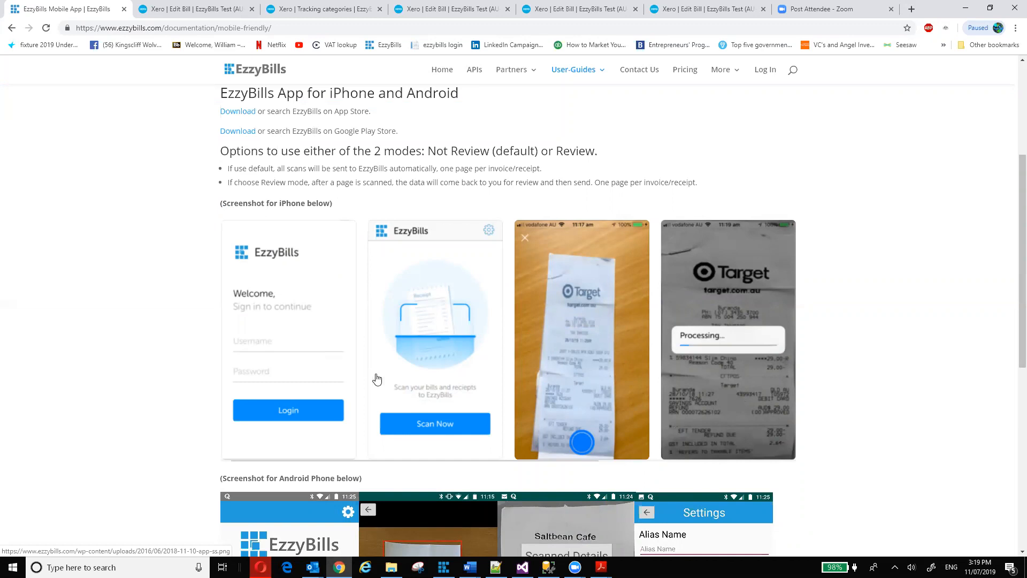
scroll(379, 336, down, 4)
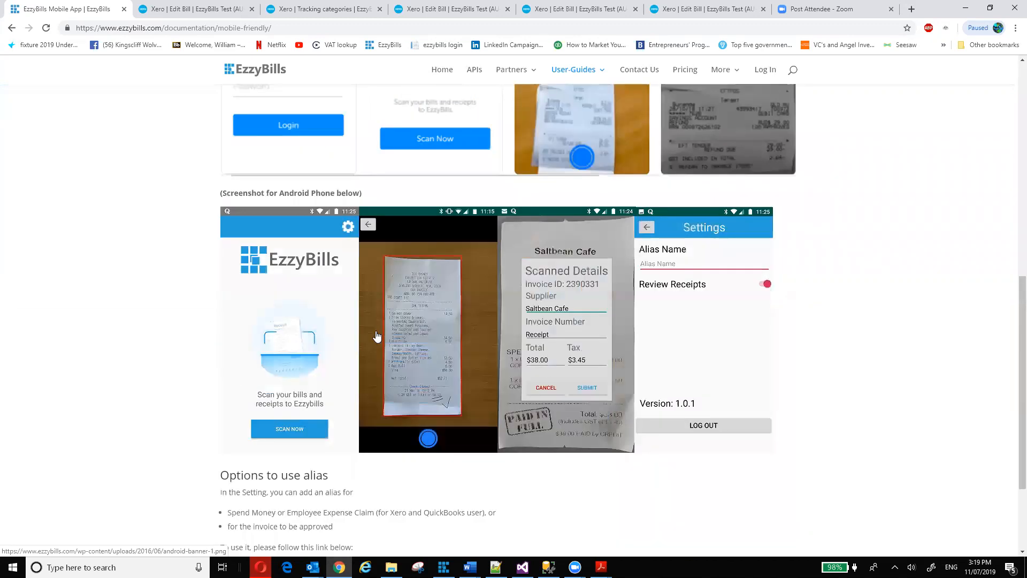
scroll(377, 336, up, 4)
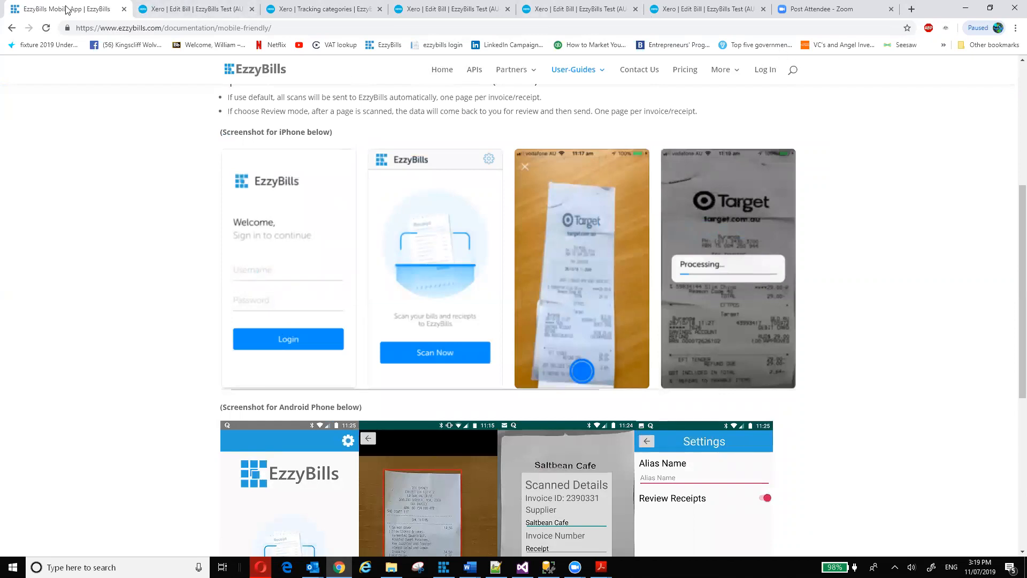
Step: Enter the EzzyBills account from the website and find the Mobile PassCode QR code in the settings
click(765, 74)
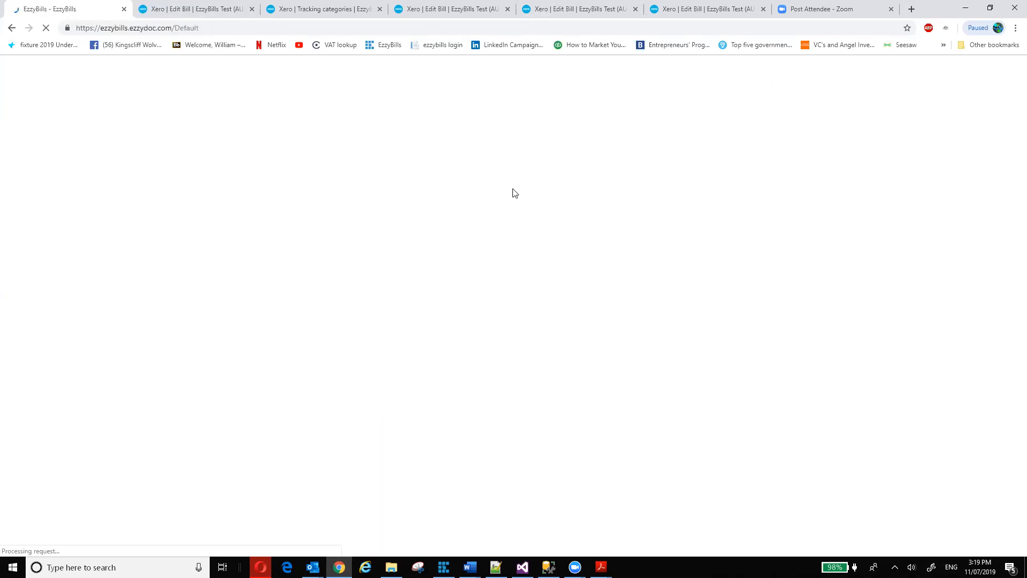
click(491, 70)
scroll(404, 313, down, 5)
scroll(404, 313, down, 1)
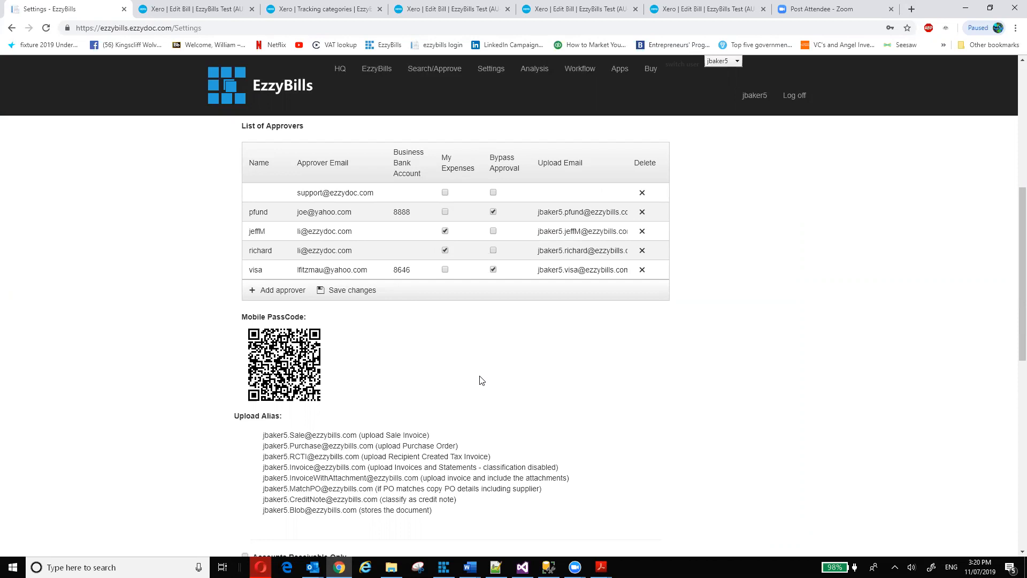
Step: Capture the Mobile PassCode QR code as a screen snip with Snipping Tool
click(417, 568)
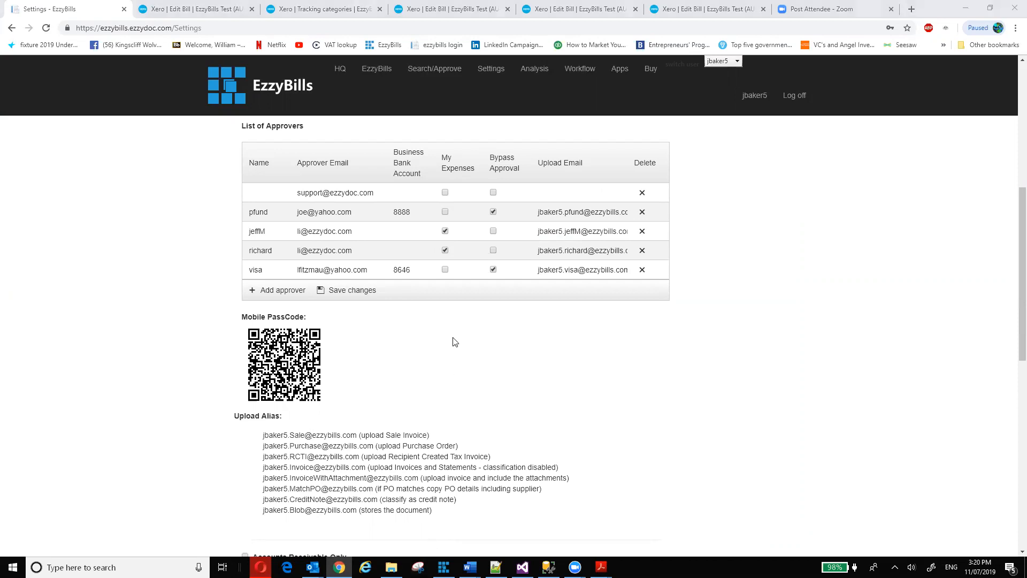
click(784, 123)
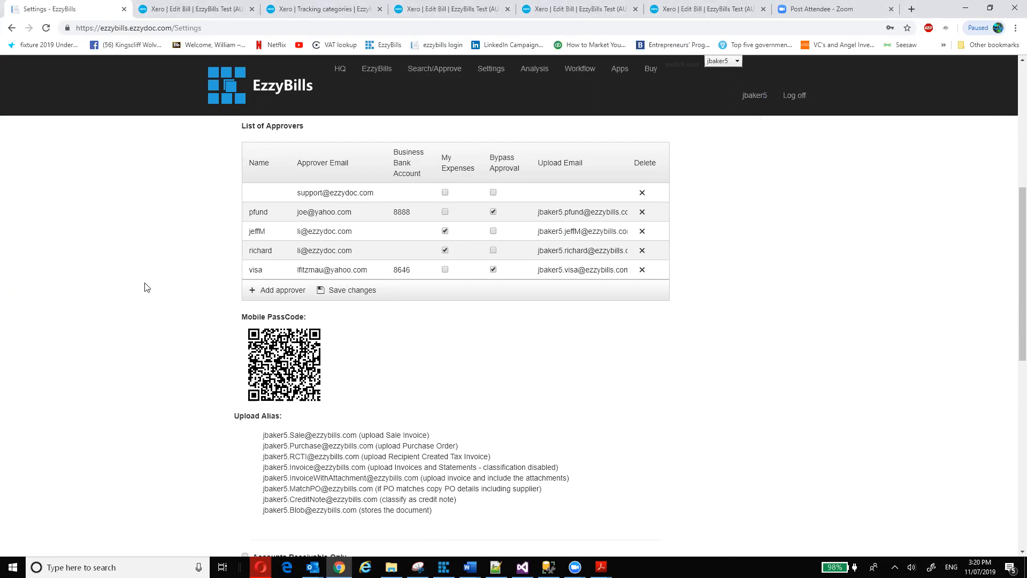
drag(173, 312, 363, 415)
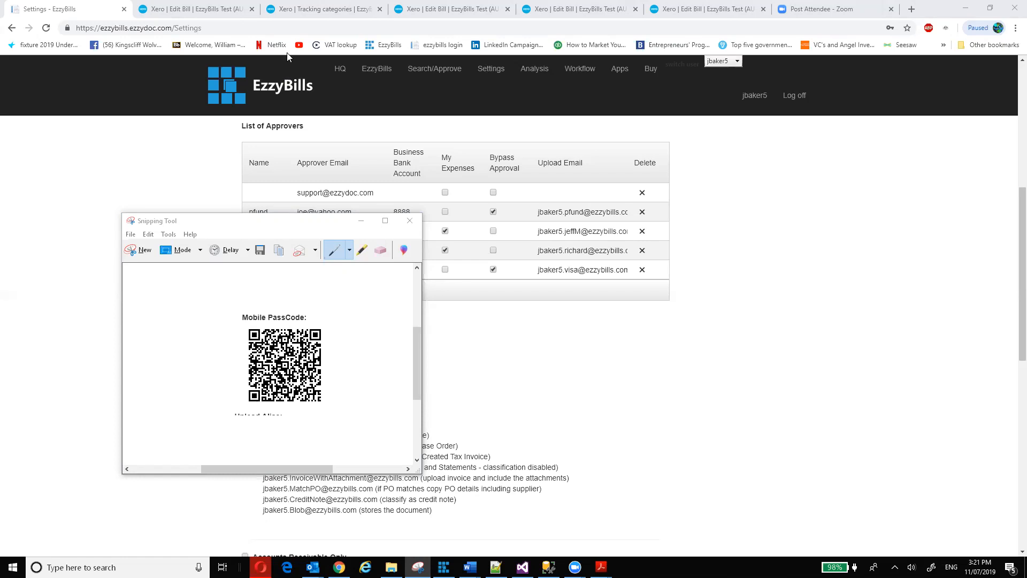
Step: Go back to the EzzyBills Mobile App guide and switch to food_scan_gst-mix2.pdf in Acrobat Reader
click(13, 29)
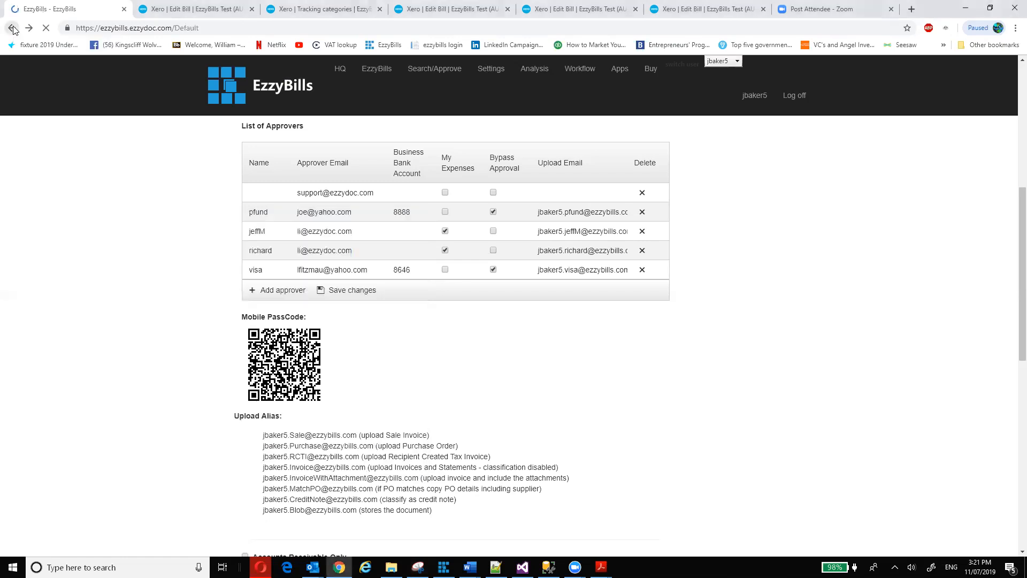
click(13, 29)
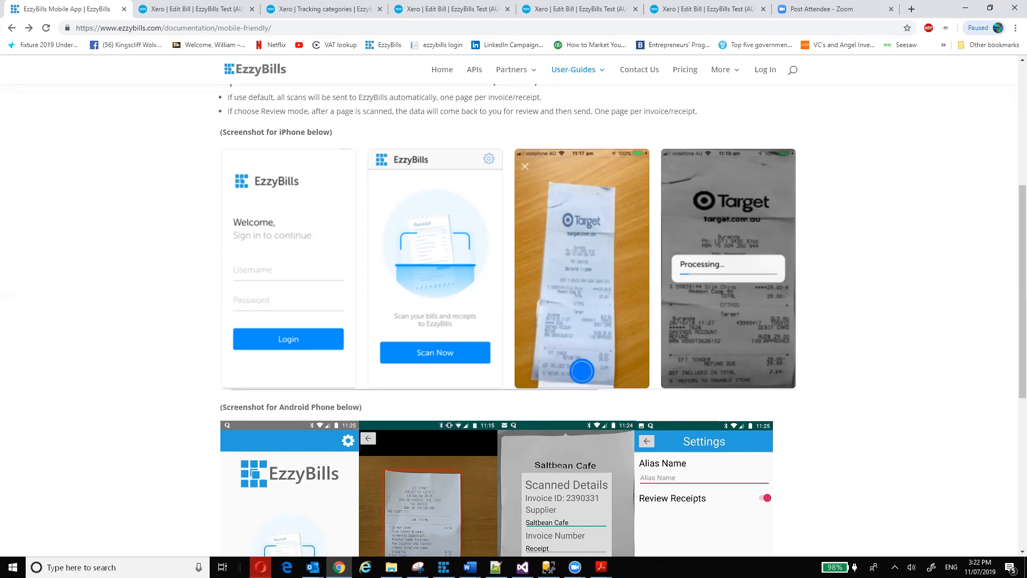
key(alt+Tab)
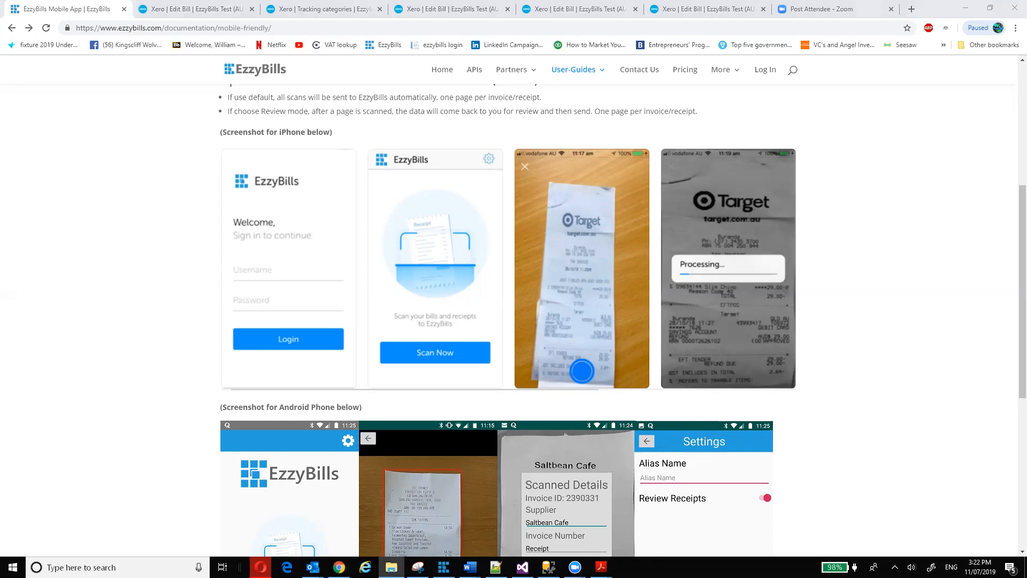
key(alt+Tab)
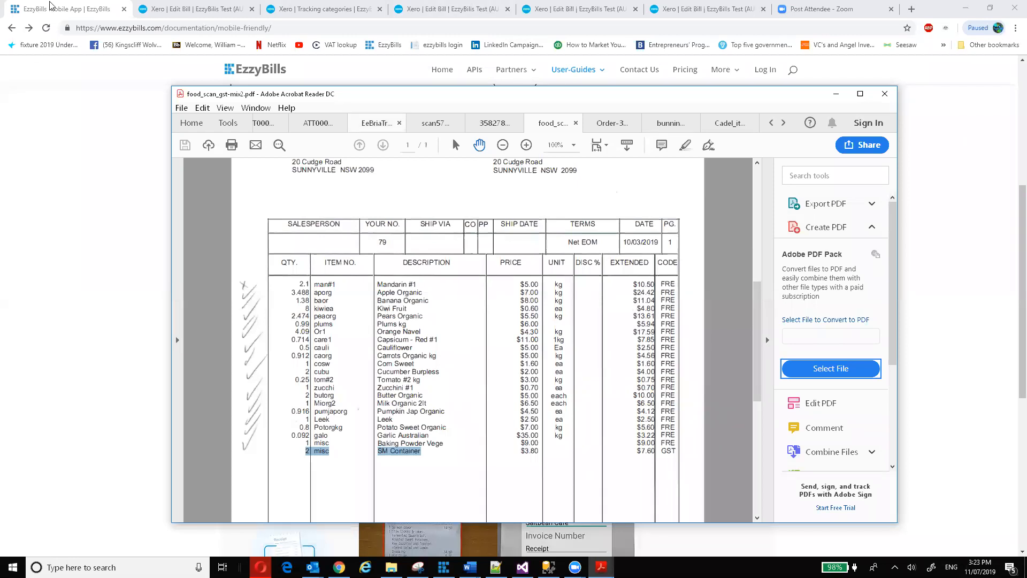
Step: Switch back to the EzzyBills website and enter the account to reach its invoice home page
click(143, 81)
click(764, 74)
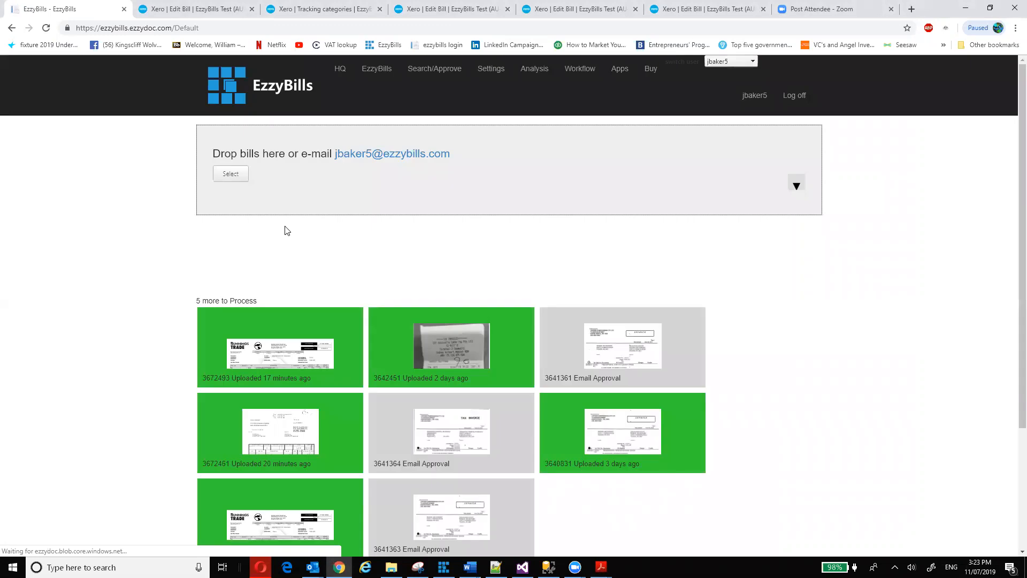
Step: Open the exported HILLS FRESH (WA) PTY LTD bill in Xero from its processed invoice in EzzyBills
scroll(291, 348, down, 2)
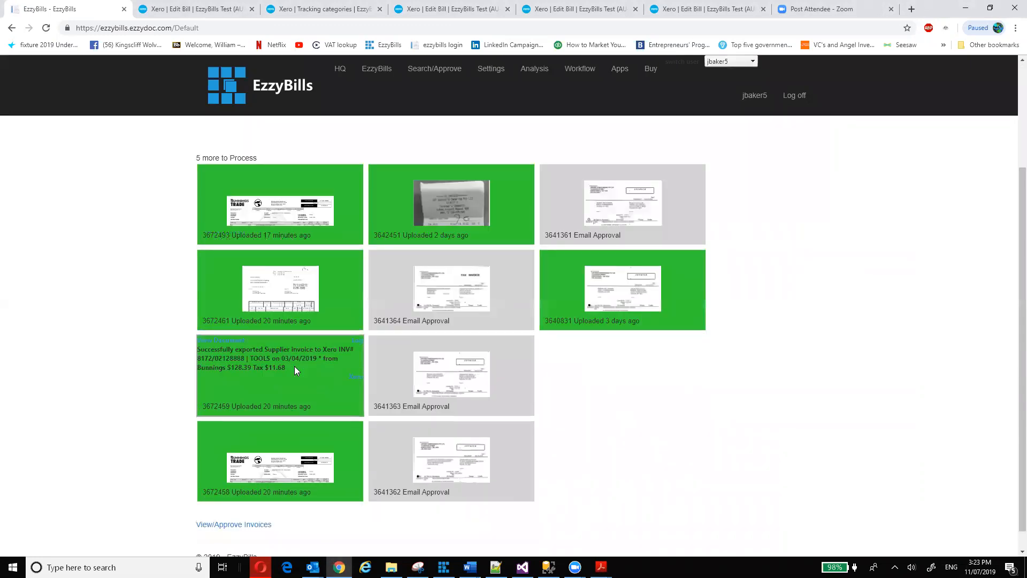
scroll(294, 366, up, 1)
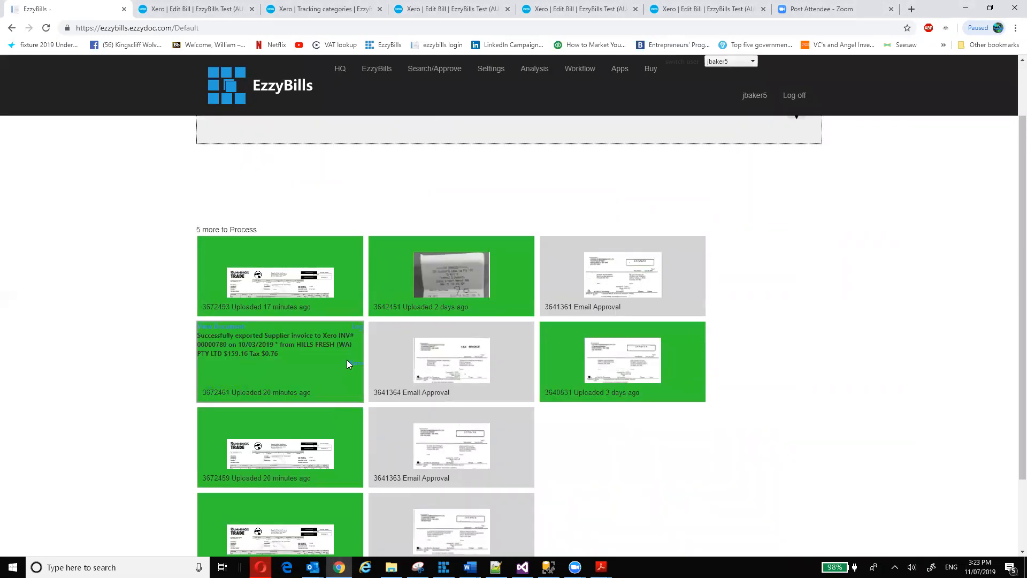
click(353, 364)
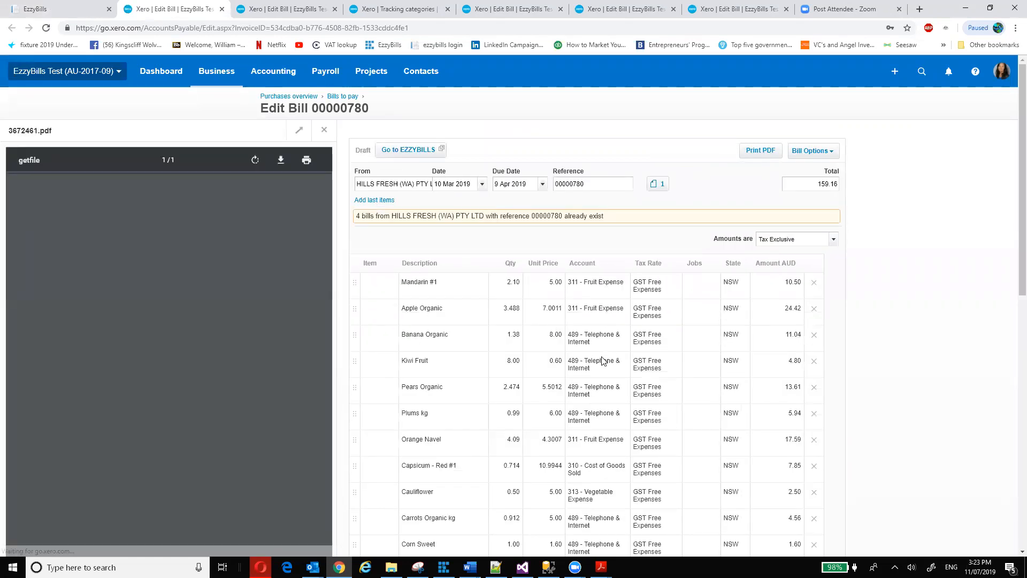
Step: Set the account of the Kiwi Fruit line to 461 - Printing & Stationery
click(607, 362)
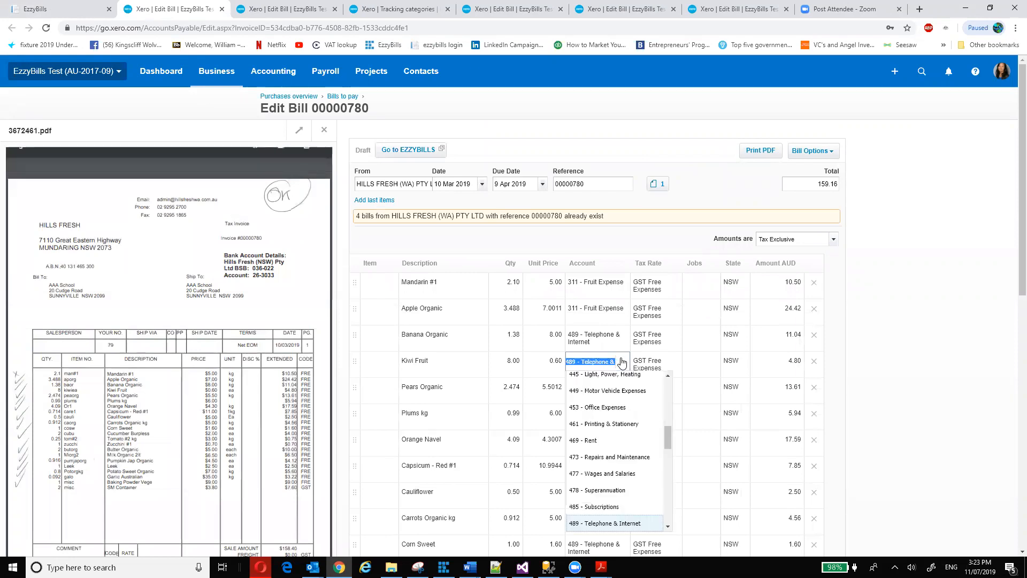
click(609, 423)
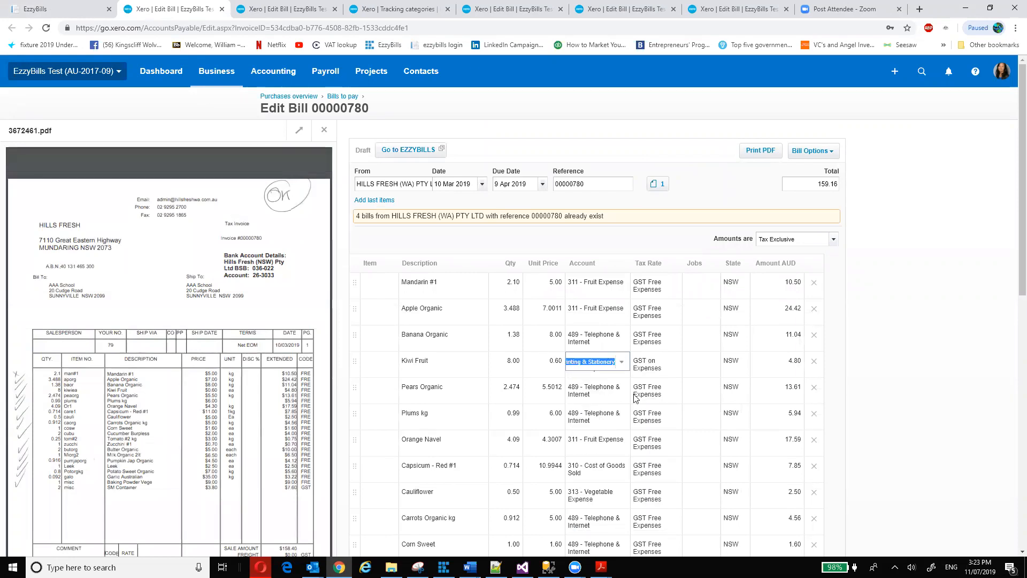
key(Tab)
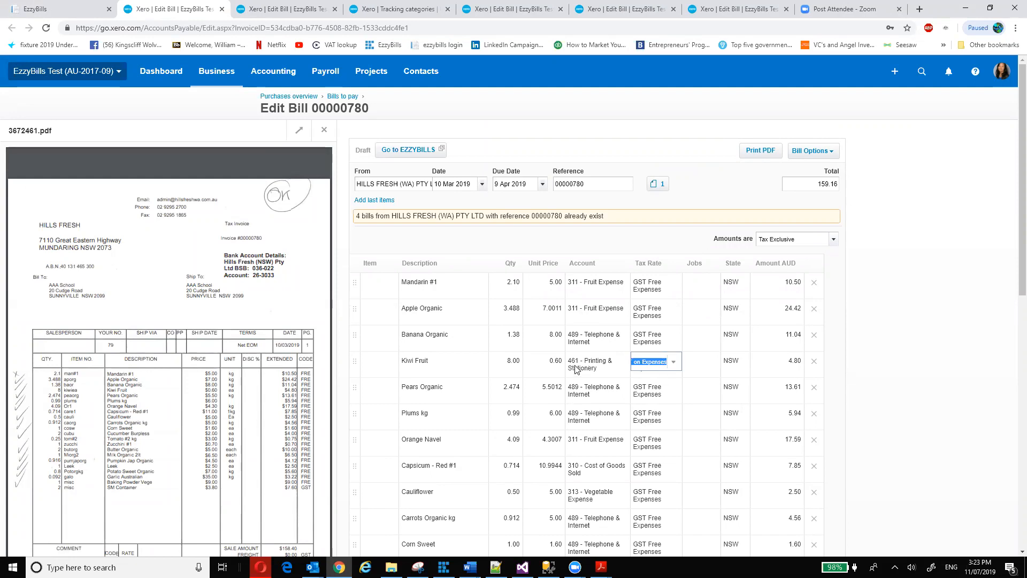
Step: Try to approve the HILLS FRESH bill and compare its line items with the attached invoice
scroll(577, 377, down, 10)
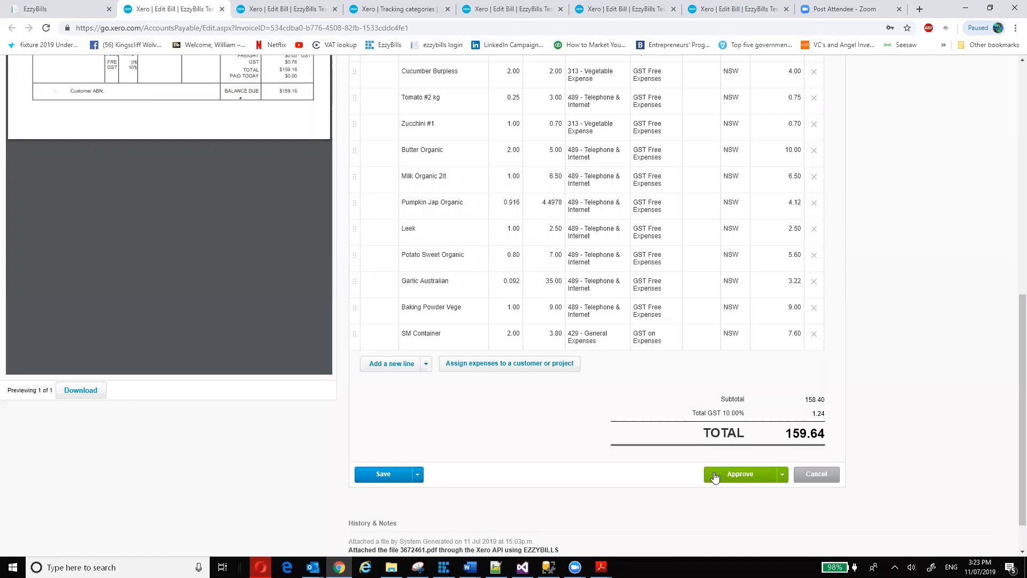
click(720, 478)
scroll(721, 473, down, 10)
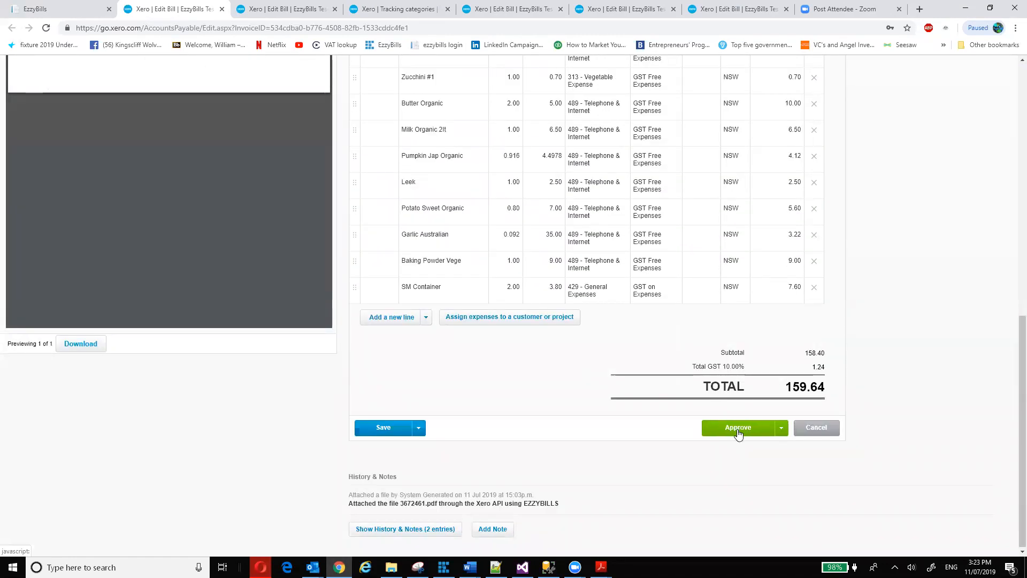
click(738, 431)
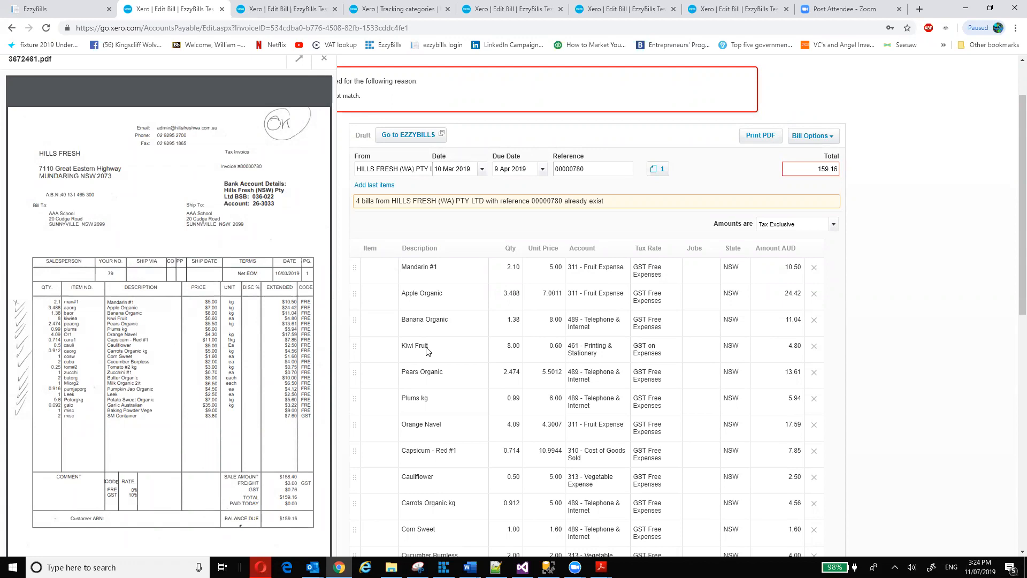
scroll(885, 265, up, 2)
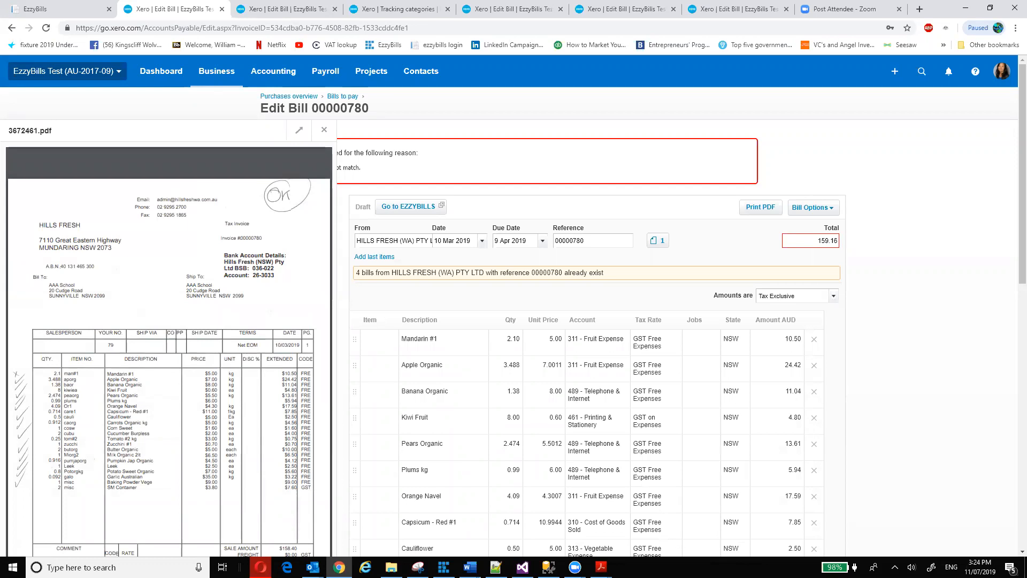
scroll(628, 347, down, 6)
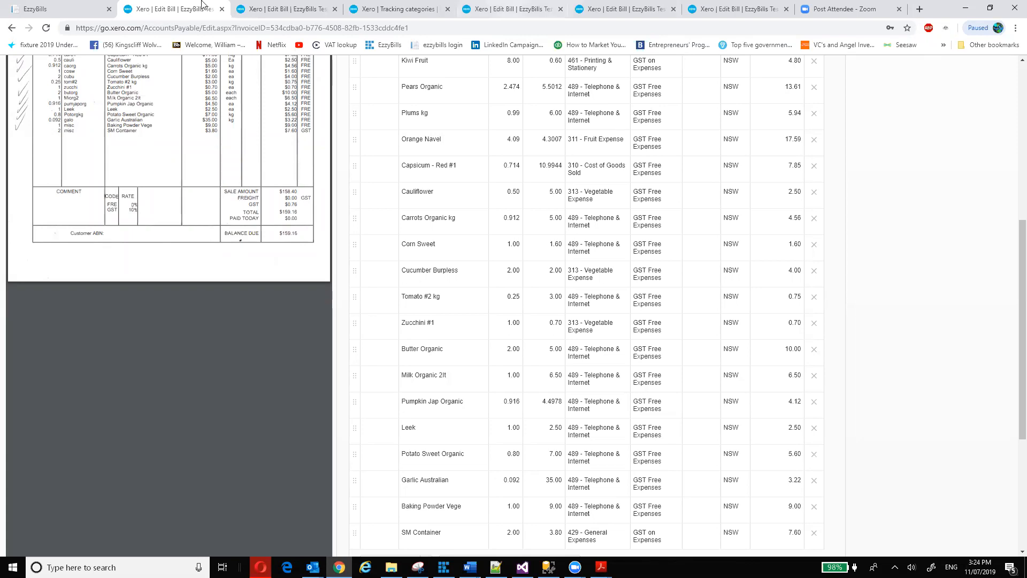
Step: Go back to EzzyBills, switch to bunnings.pdf in Acrobat Reader and highlight the Purchase Order # value on the invoice
click(43, 10)
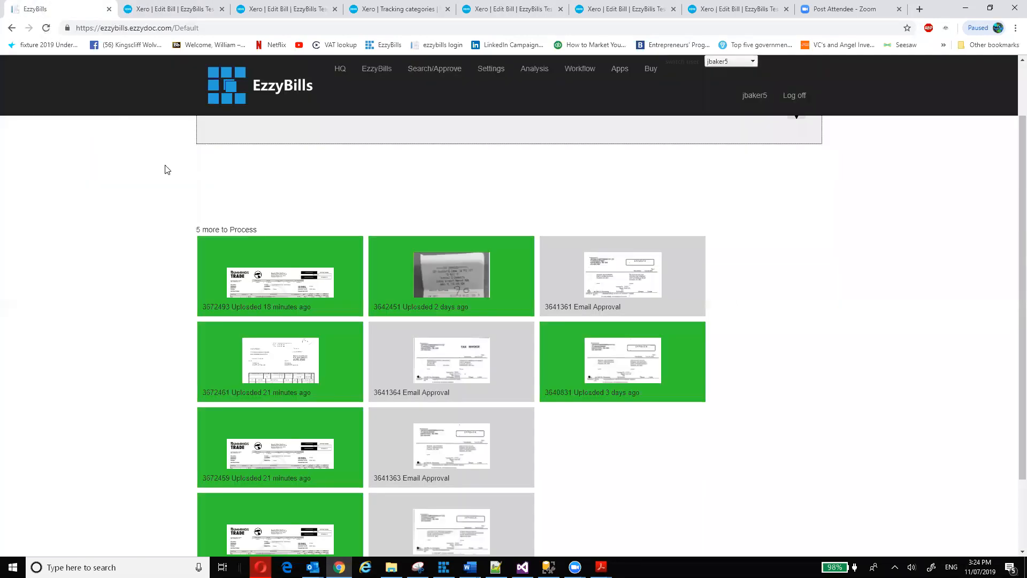
mouse_move(304, 245)
key(alt+Tab)
key(alt+Tab)
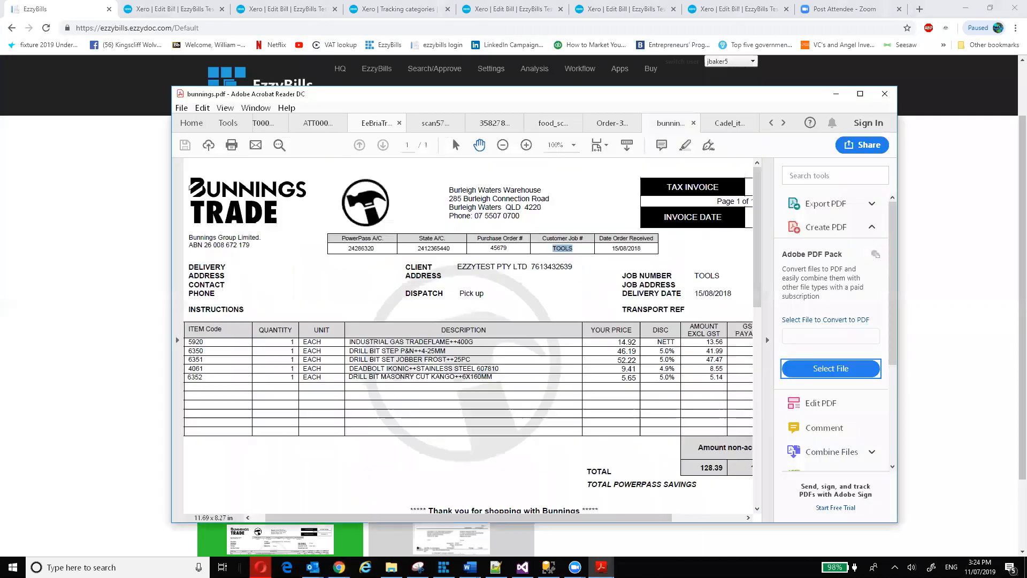
drag(512, 249, 489, 248)
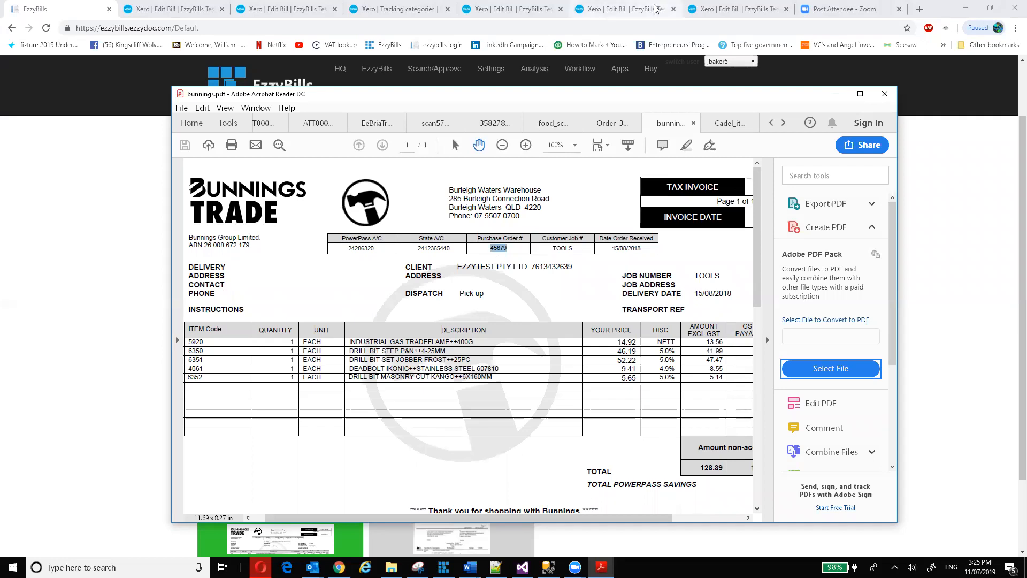
Step: Open the EzzyBills settings and expand the Advanced Options section
click(490, 71)
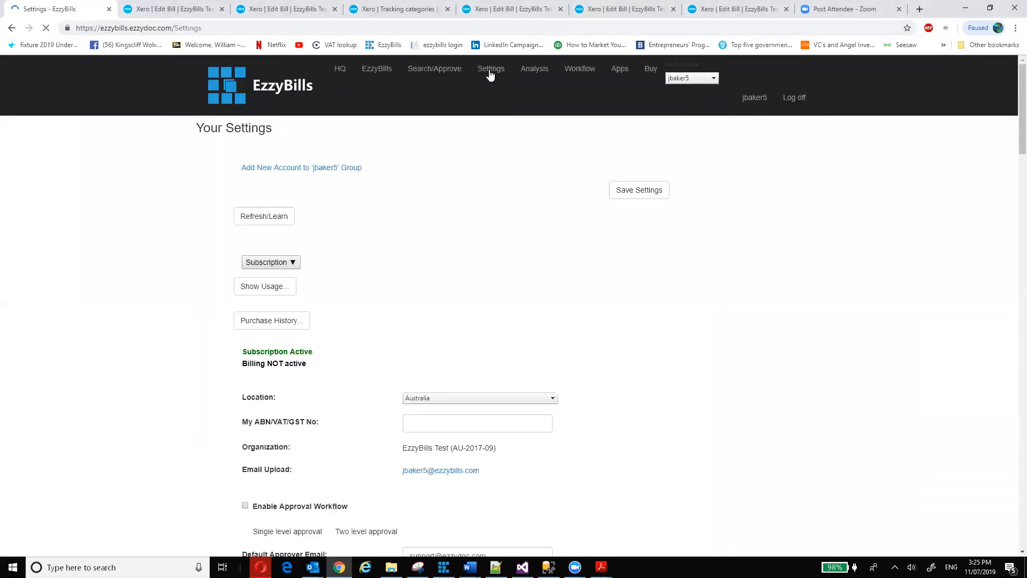
scroll(380, 371, down, 10)
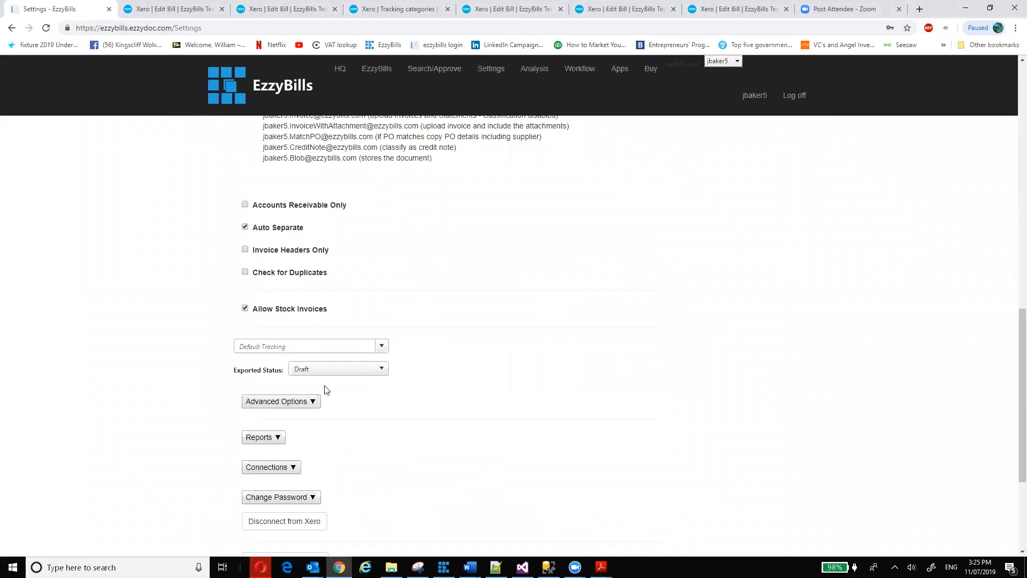
click(296, 328)
scroll(331, 375, down, 6)
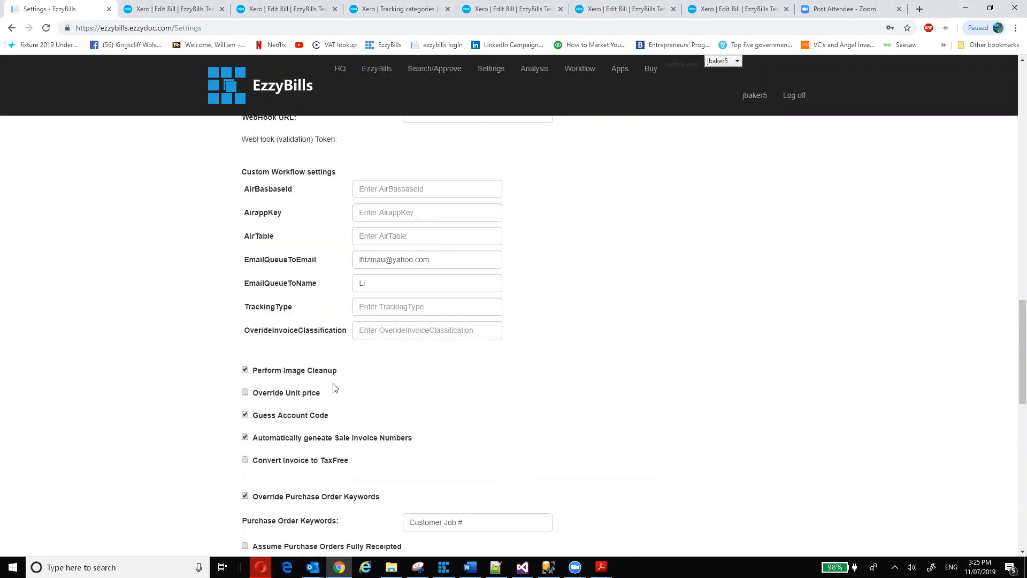
Step: Replace the Purchase Order Keywords entry with keywords beginning with Purchase and including Order Number
scroll(334, 386, down, 5)
scroll(338, 388, down, 5)
scroll(343, 391, down, 2)
scroll(343, 391, up, 10)
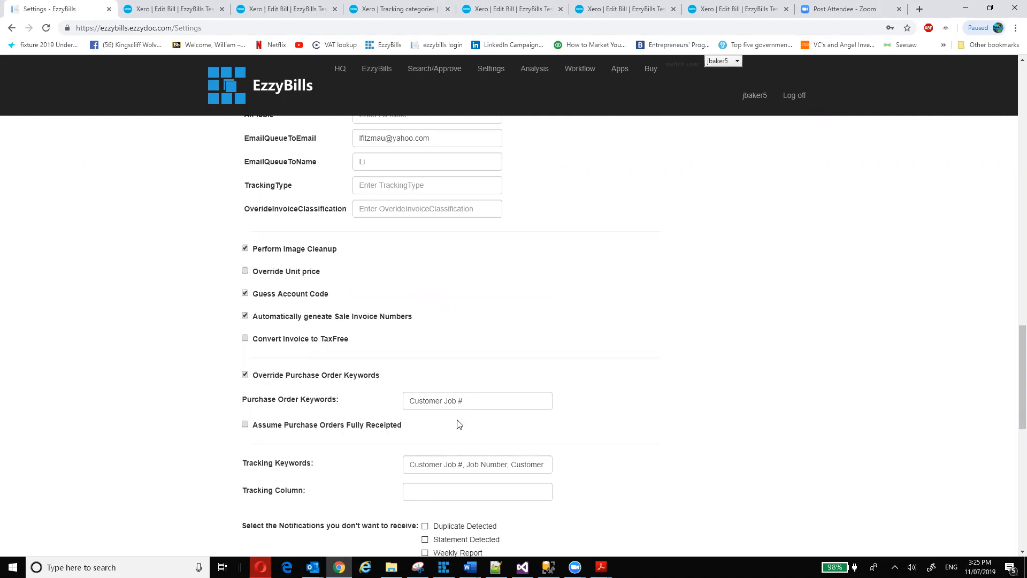
triple_click(407, 399)
text(Pu)
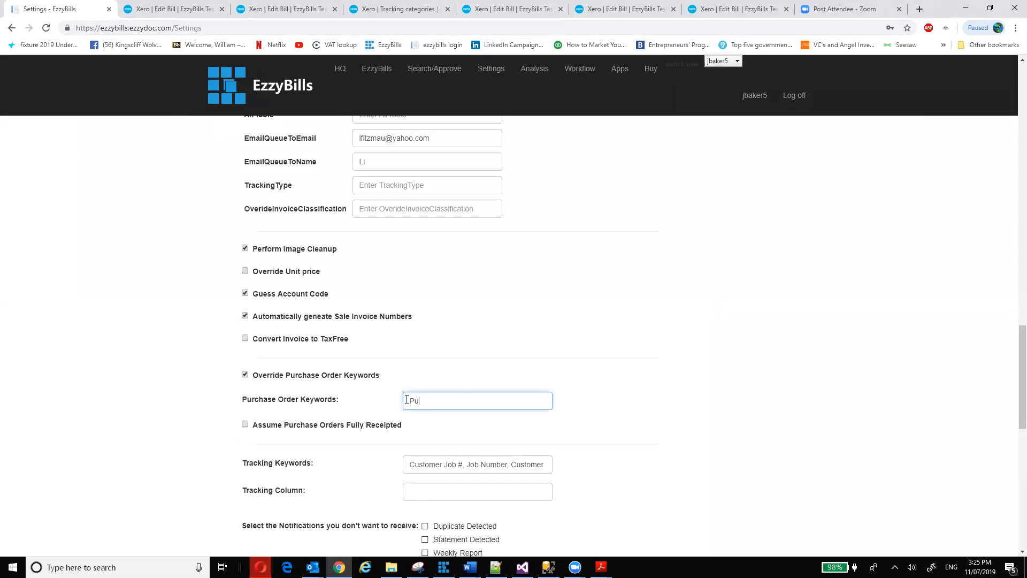
text(rchase Refere)
key(BackSpace)
key(BackSpace)
key(BackSpace)
key(BackSpace)
text(, Order Number)
scroll(653, 214, up, 15)
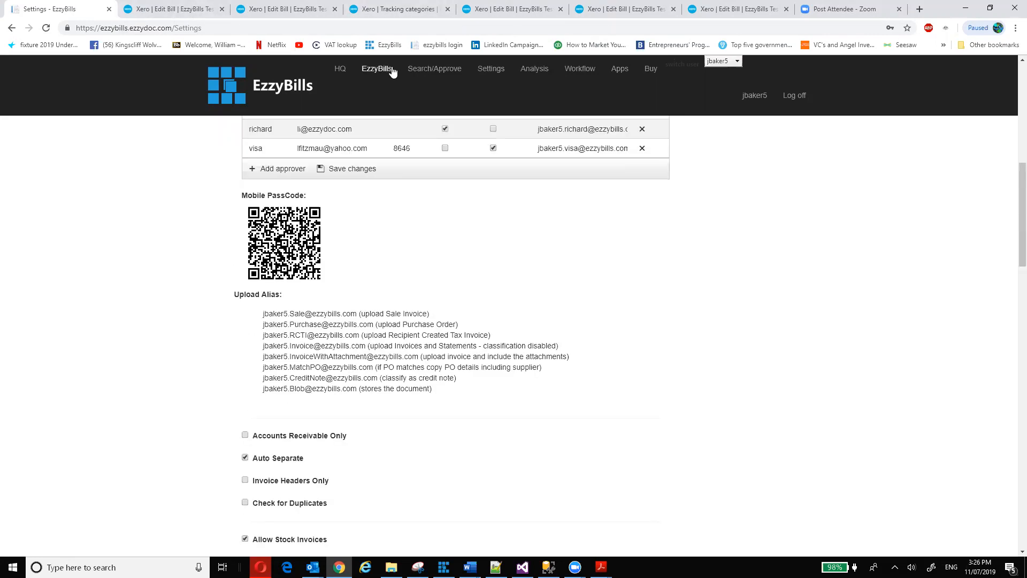
Step: Switch to the Bunnings bill in Xero and examine the purchase order and job fields on its attached invoice
click(725, 12)
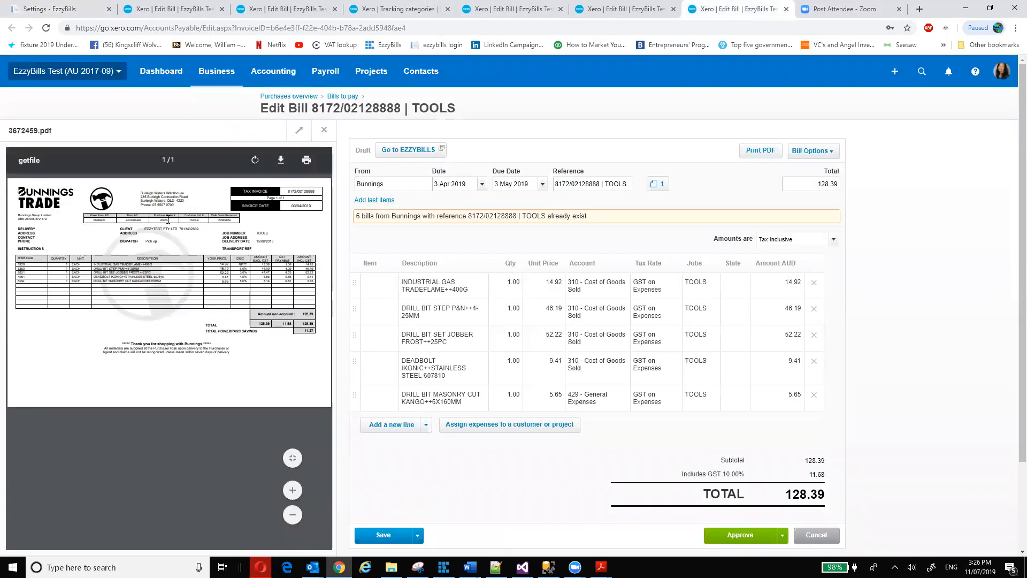
key(ctrl+a)
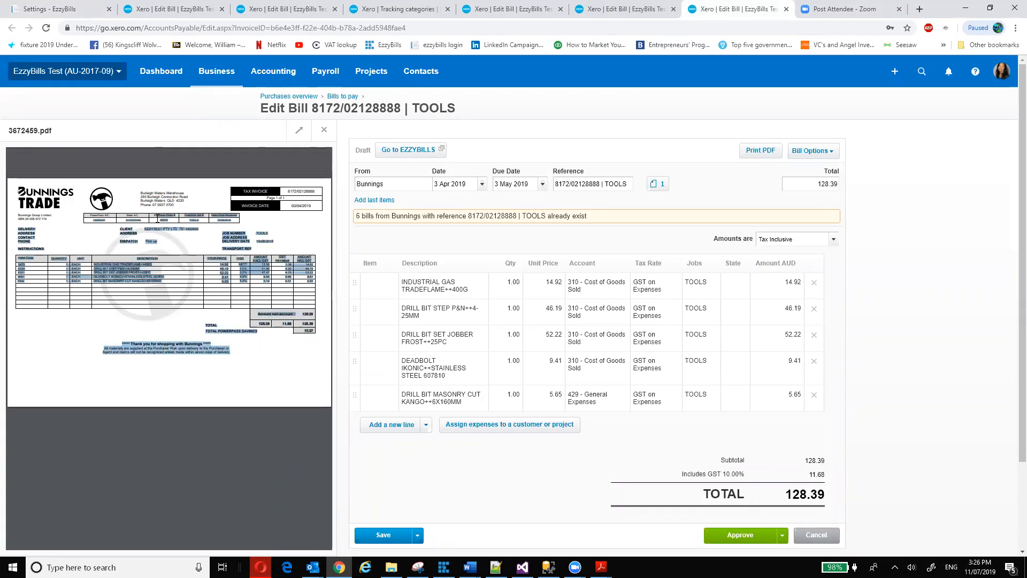
click(171, 221)
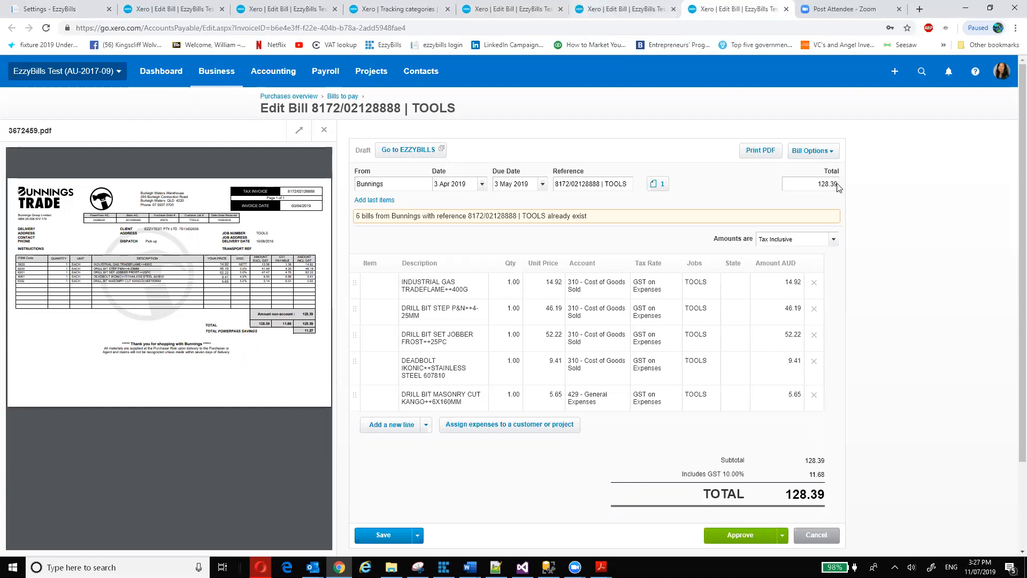
Step: Set the State tracking category of the INDUSTRIAL GAS TRADEFLAME line to NSW
click(739, 288)
click(741, 285)
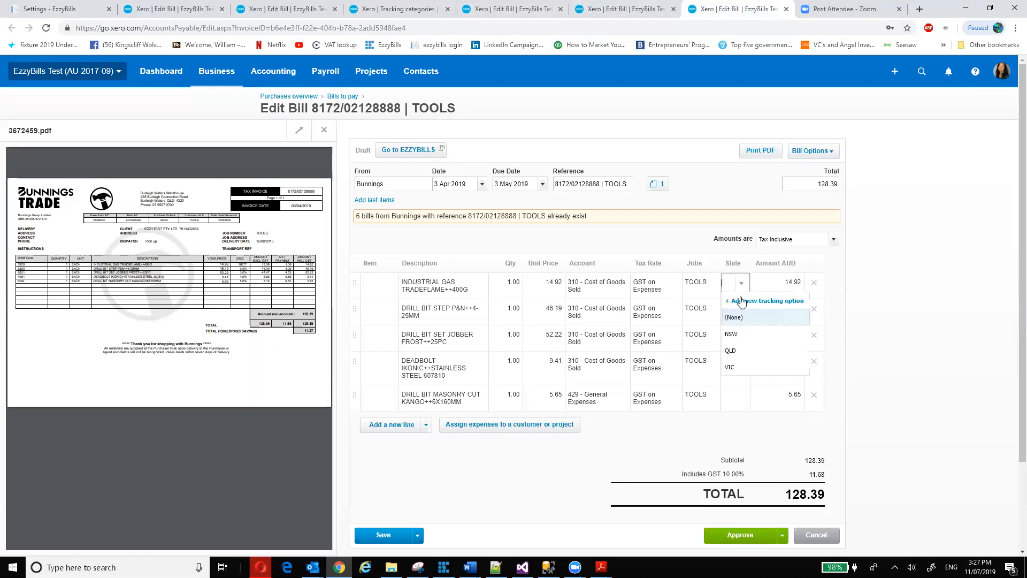
click(740, 333)
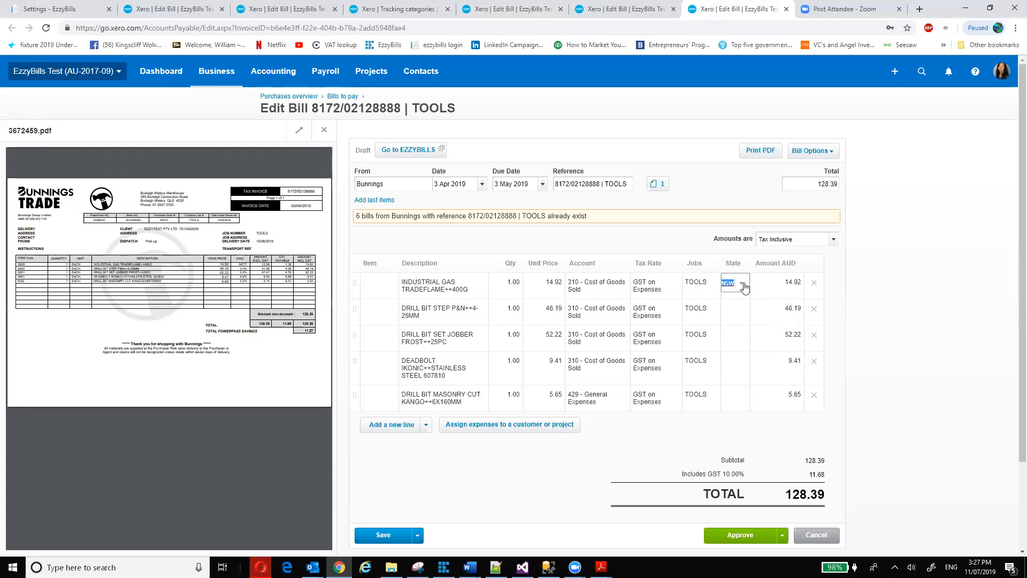
click(908, 274)
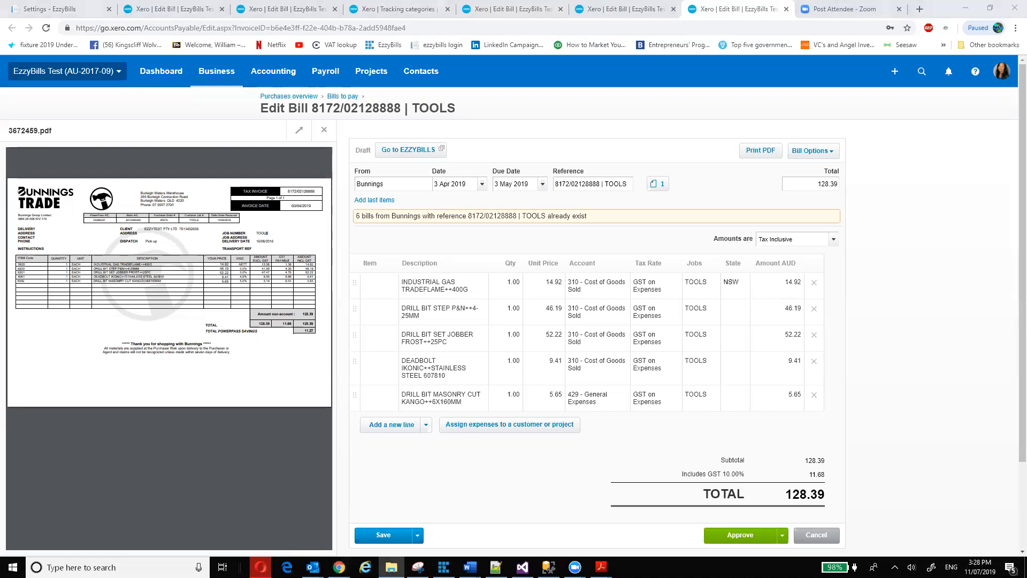
Step: Switch to food_scan_gst-mix2.pdf in Acrobat Reader and highlight AAA School in the Ship To address
click(601, 567)
scroll(551, 265, up, 3)
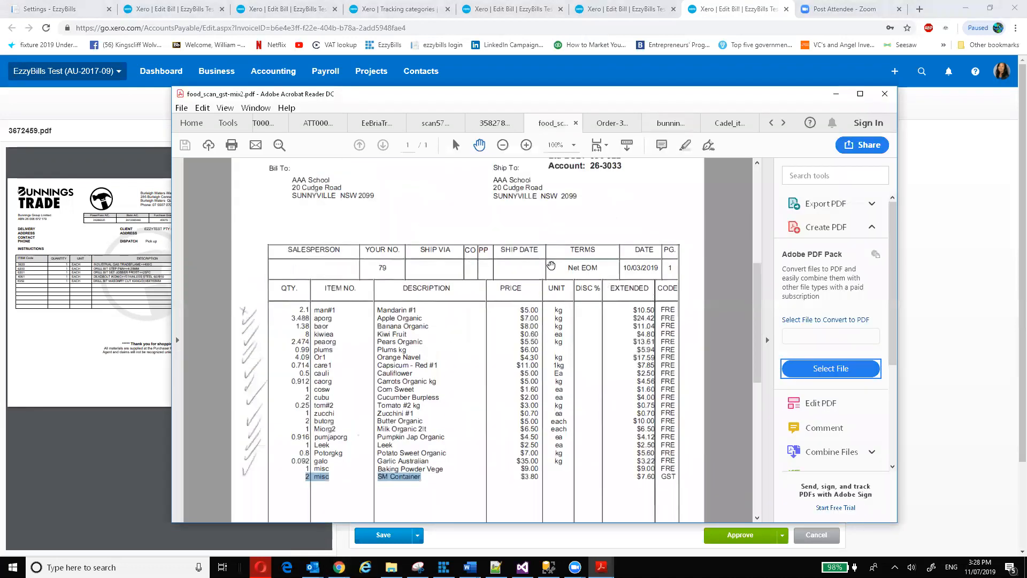
scroll(551, 265, up, 1)
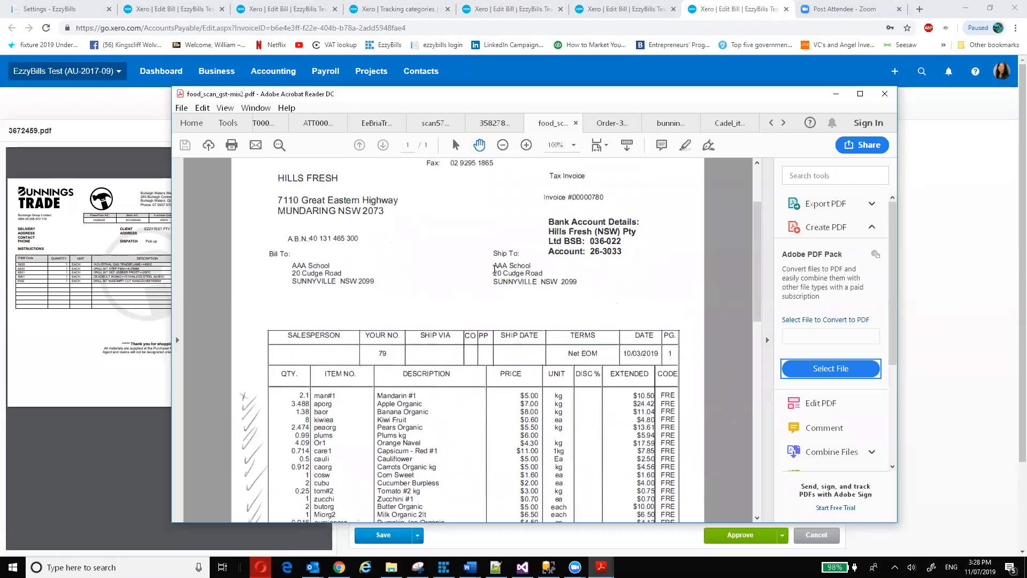
mouse_move(493, 269)
mouse_down()
mouse_move(523, 267)
mouse_move(493, 267)
mouse_up()
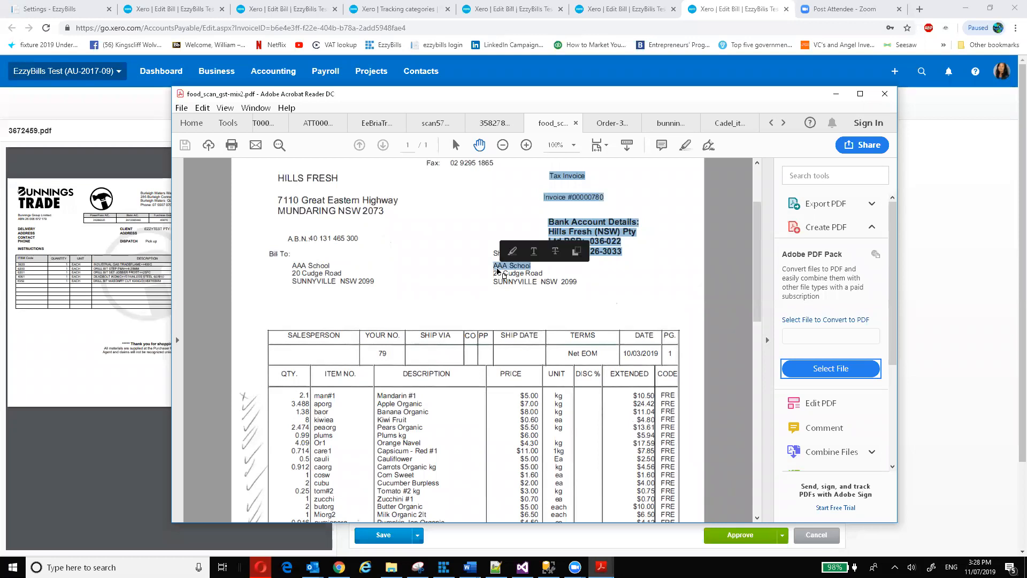
click(493, 267)
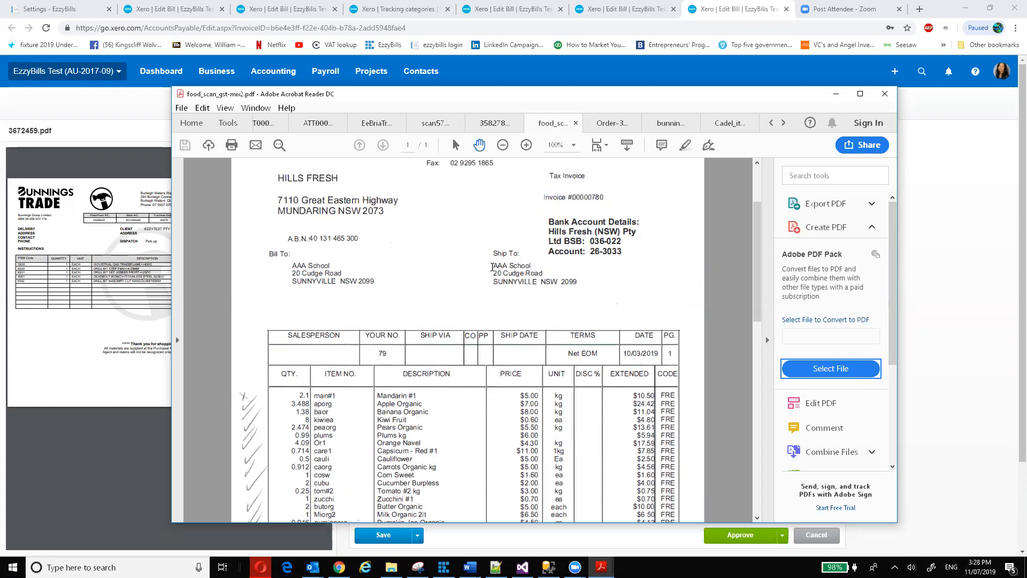
drag(492, 266, 533, 267)
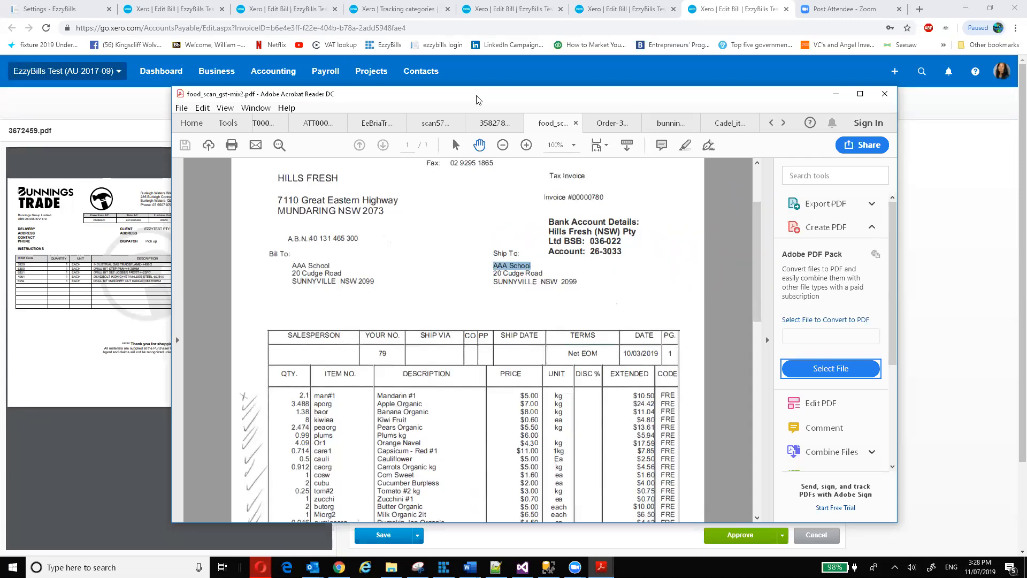
Step: Replace TOOLS with AAASchools in the Bunnings bill's reference in Xero and open the DRILL BIT STEP line's State for editing
drag(476, 100, 456, 290)
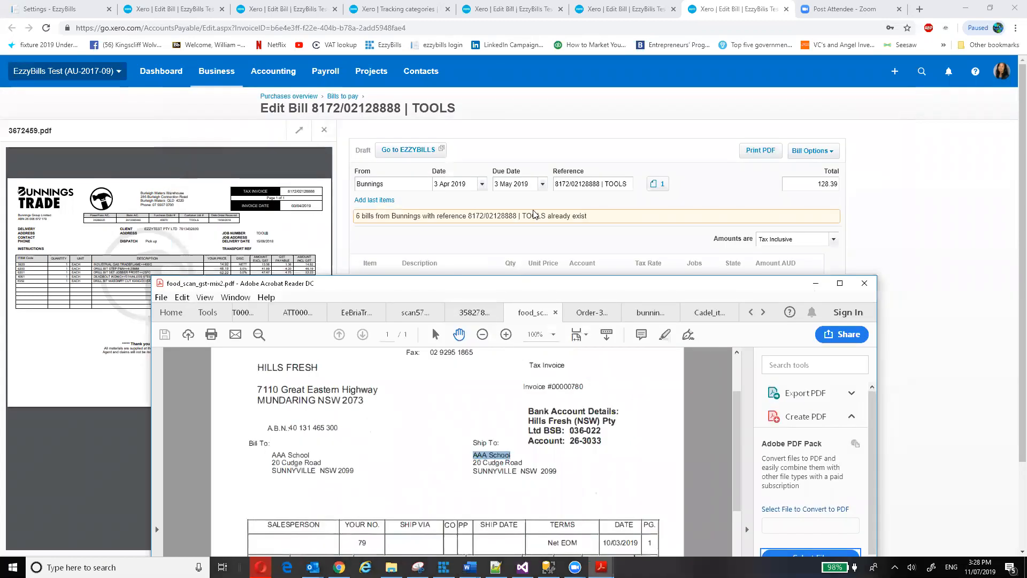
drag(605, 184, 627, 184)
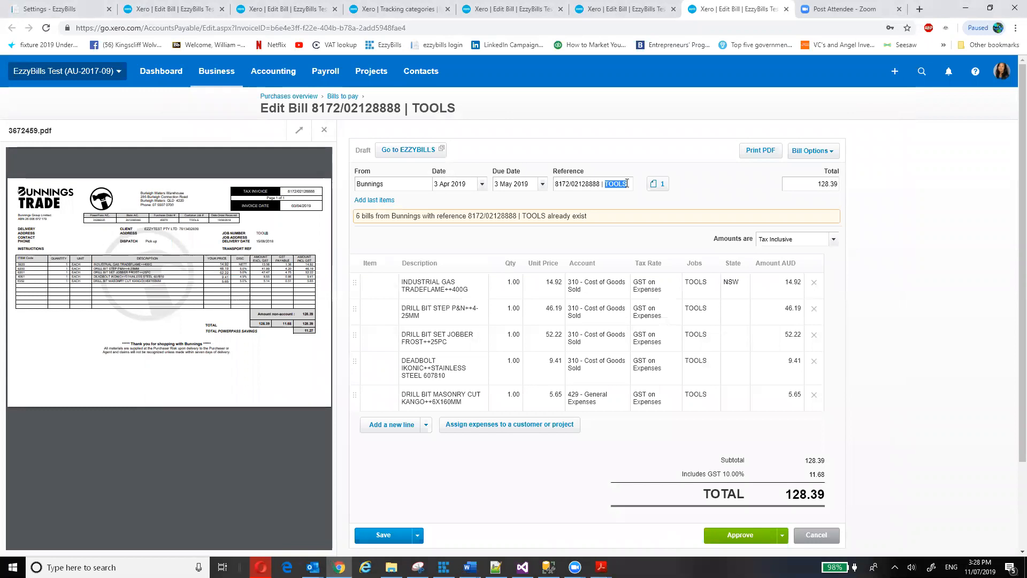
text(AAAS)
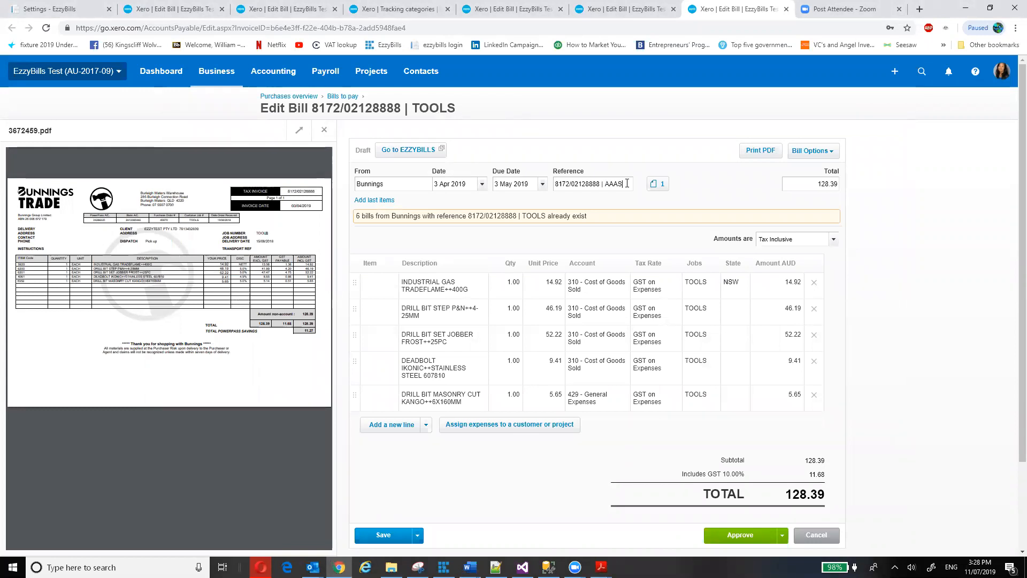
text(chools)
click(738, 312)
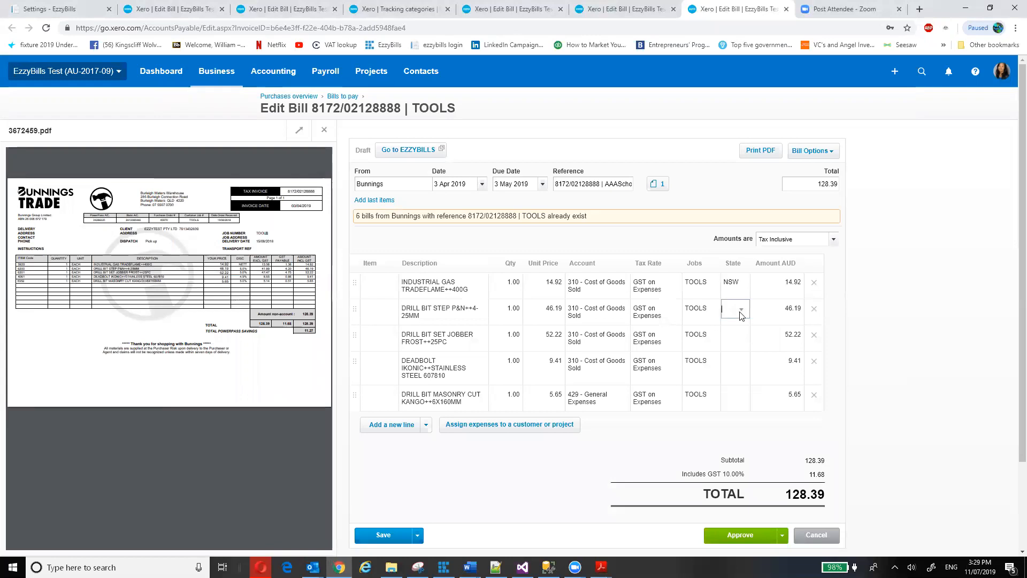
Step: Set the State tracking category of the DRILL BIT STEP line to NSW
click(741, 290)
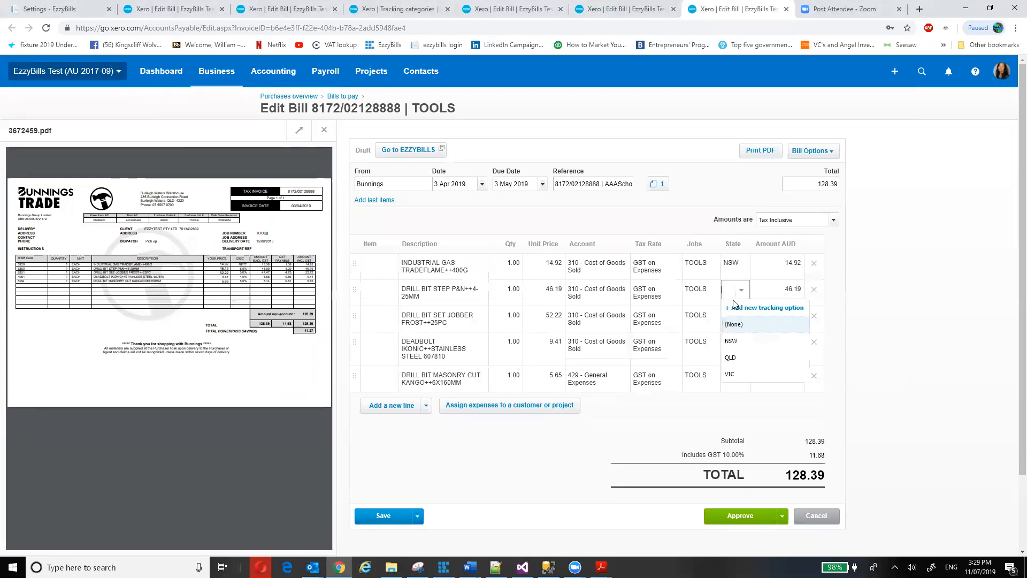
click(731, 340)
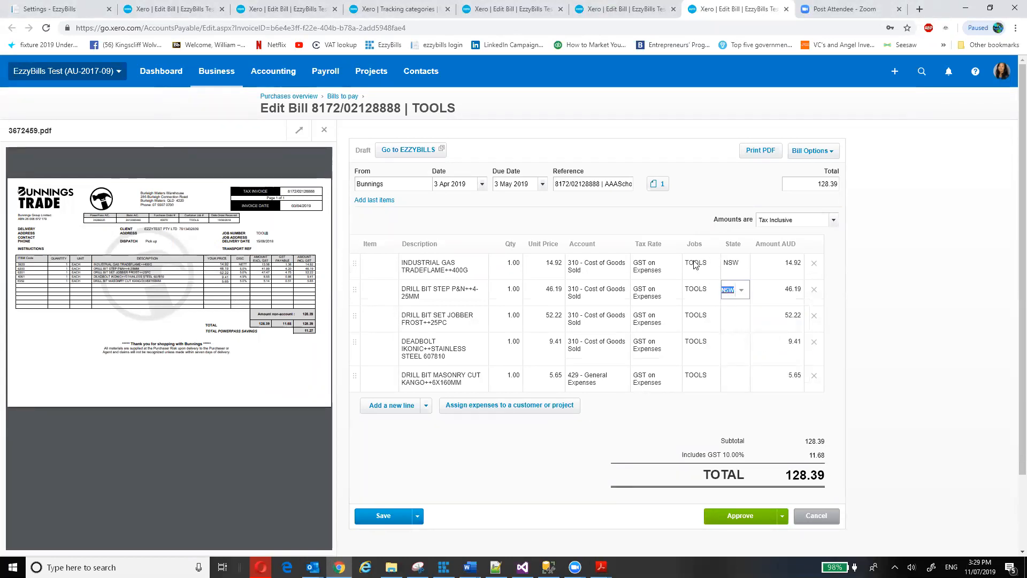
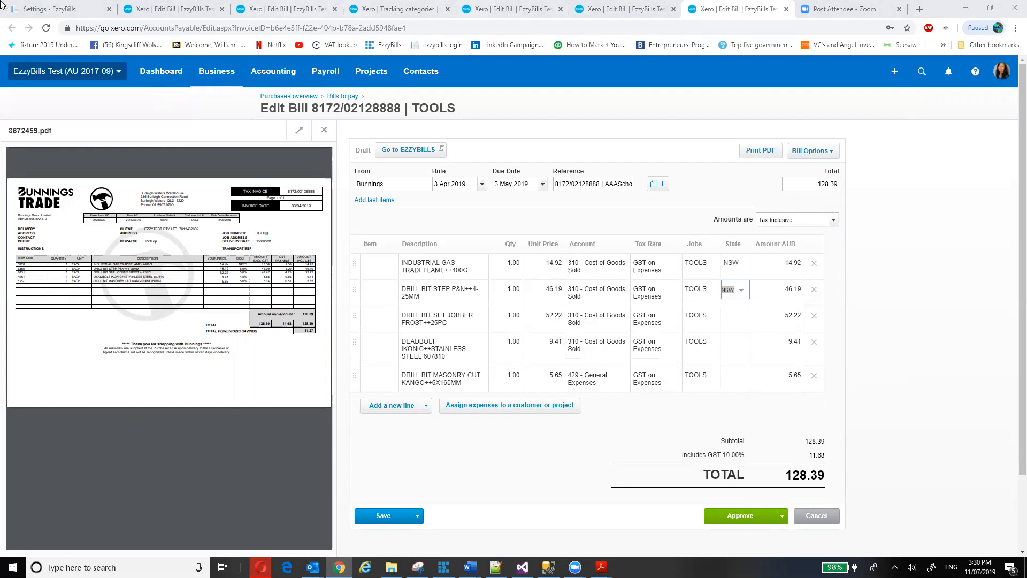
Step: Return to the EzzyBills mobile app documentation page and examine its download links, scanning modes, phone screenshots and alias options
click(79, 11)
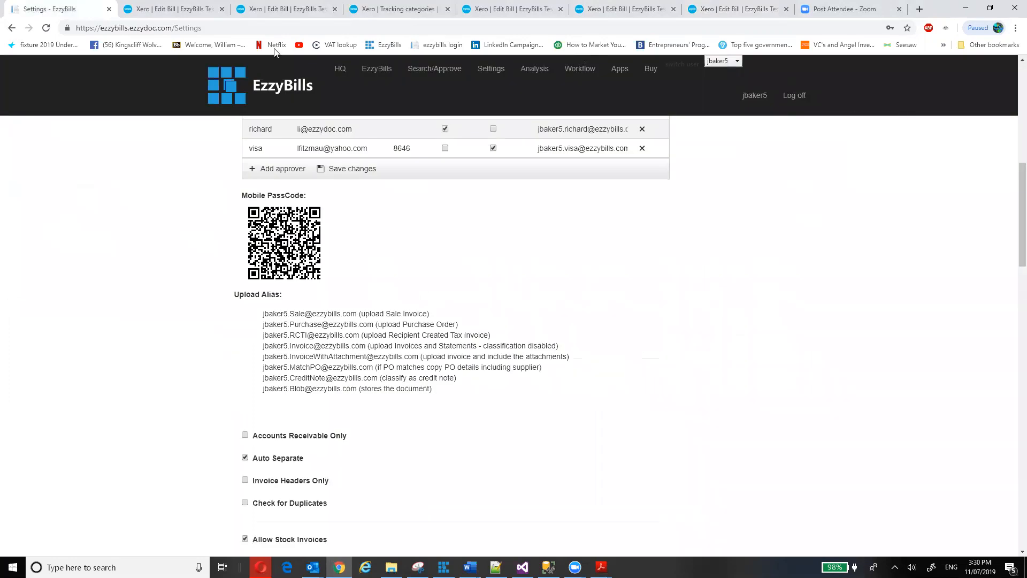
click(13, 28)
click(13, 28)
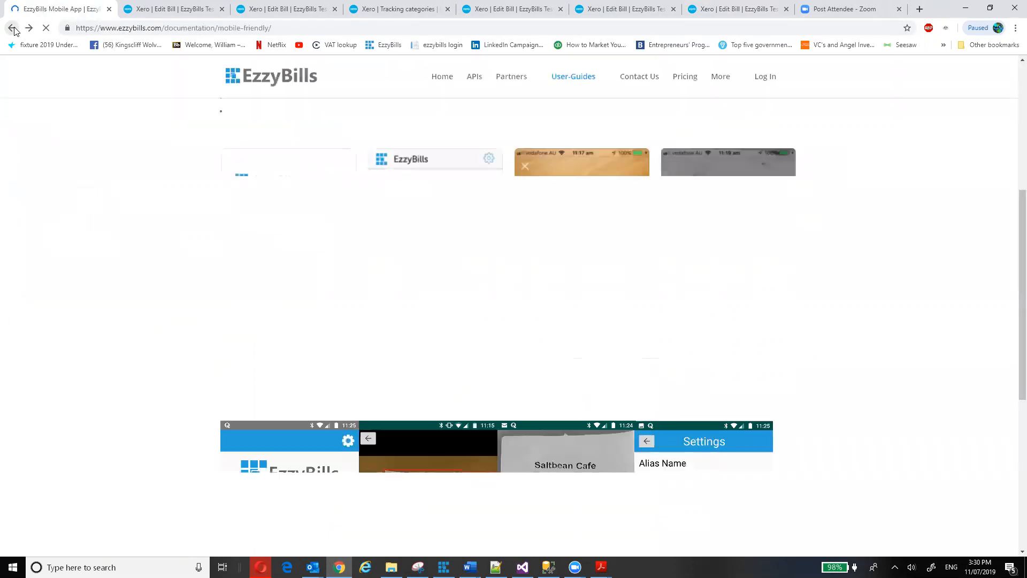
scroll(465, 294, down, 6)
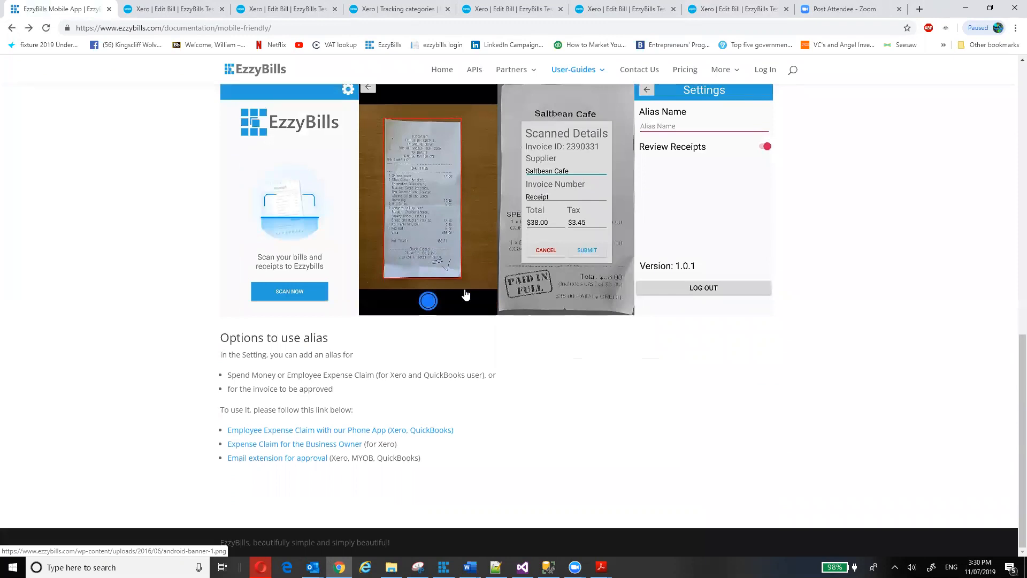
scroll(465, 294, up, 4)
scroll(466, 293, down, 1)
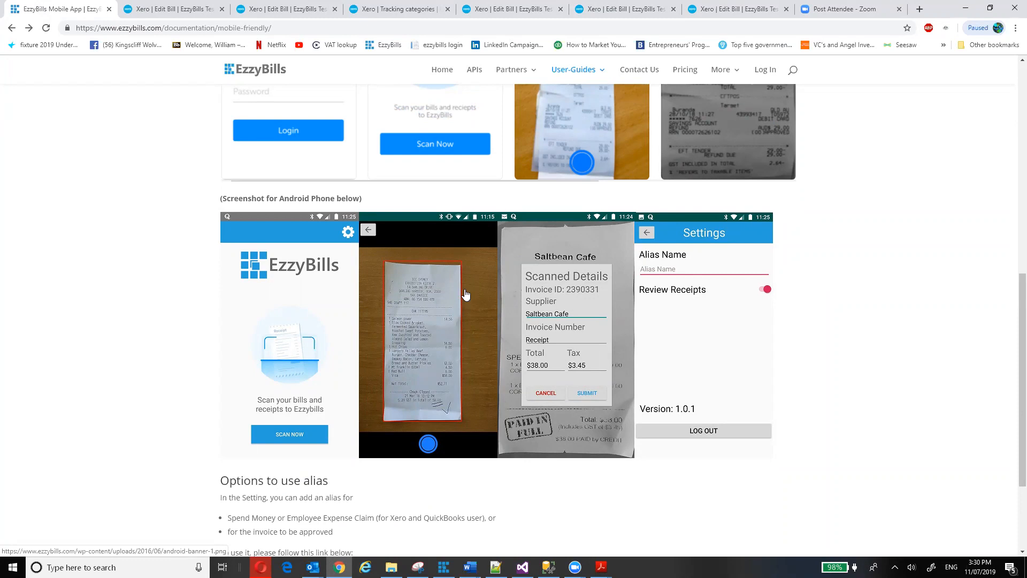
scroll(465, 294, up, 10)
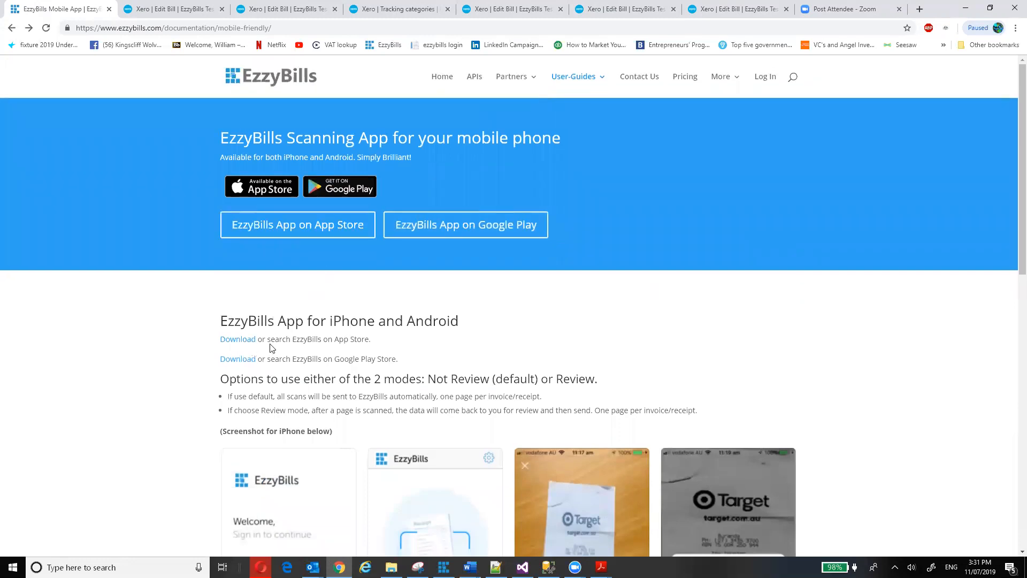
scroll(270, 345, down, 15)
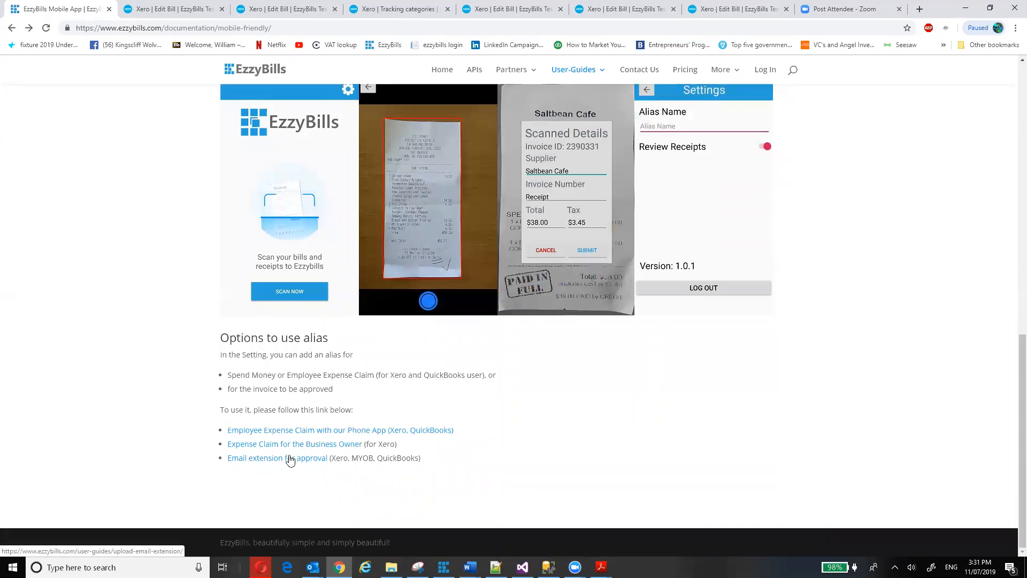
scroll(285, 441, up, 8)
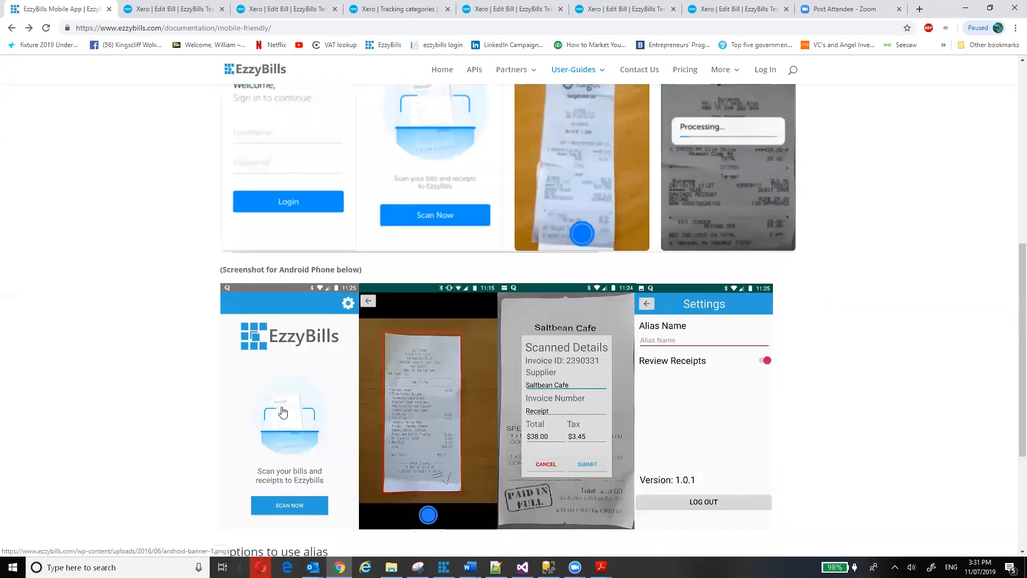
scroll(268, 465, down, 5)
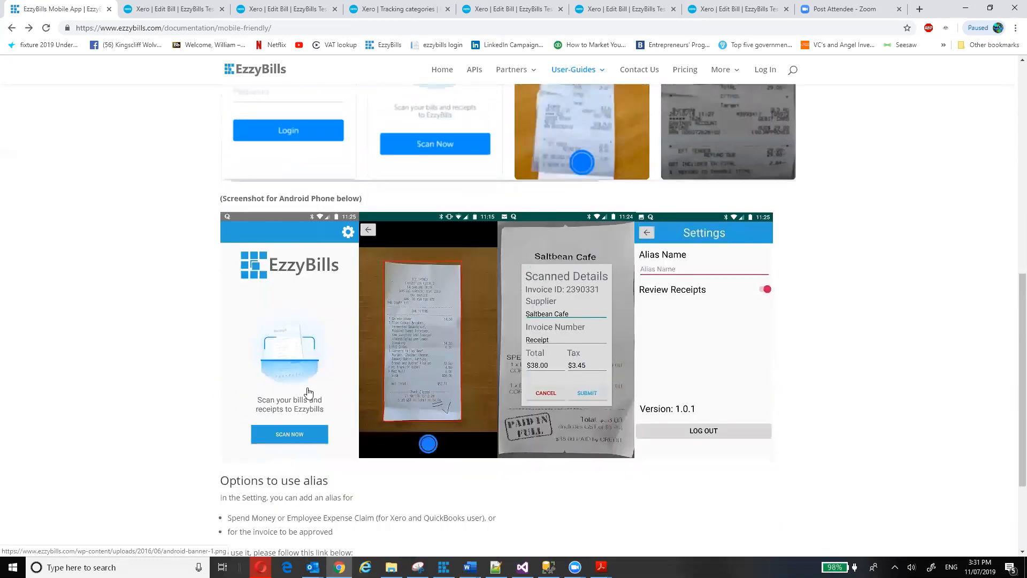
scroll(308, 393, up, 10)
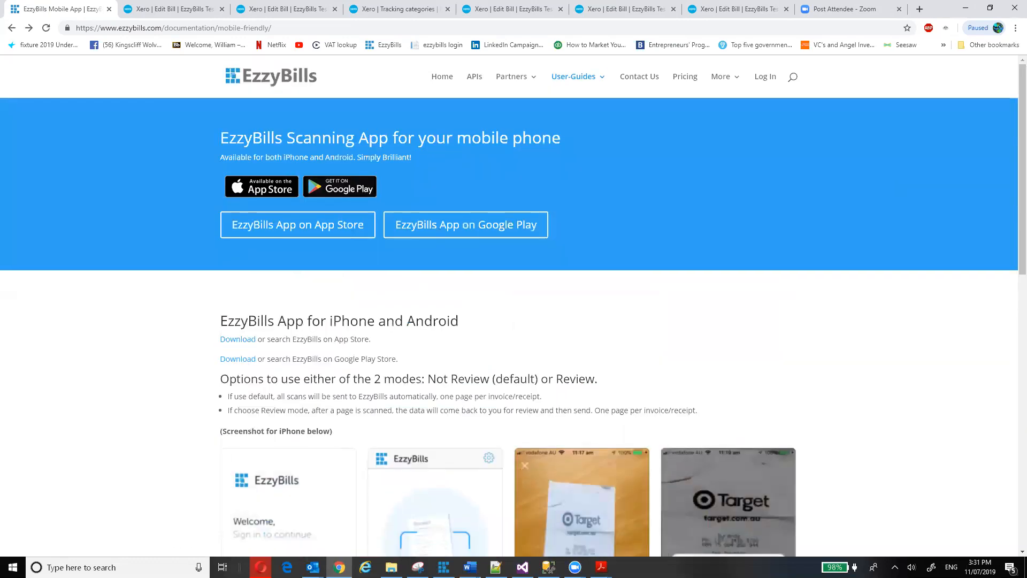